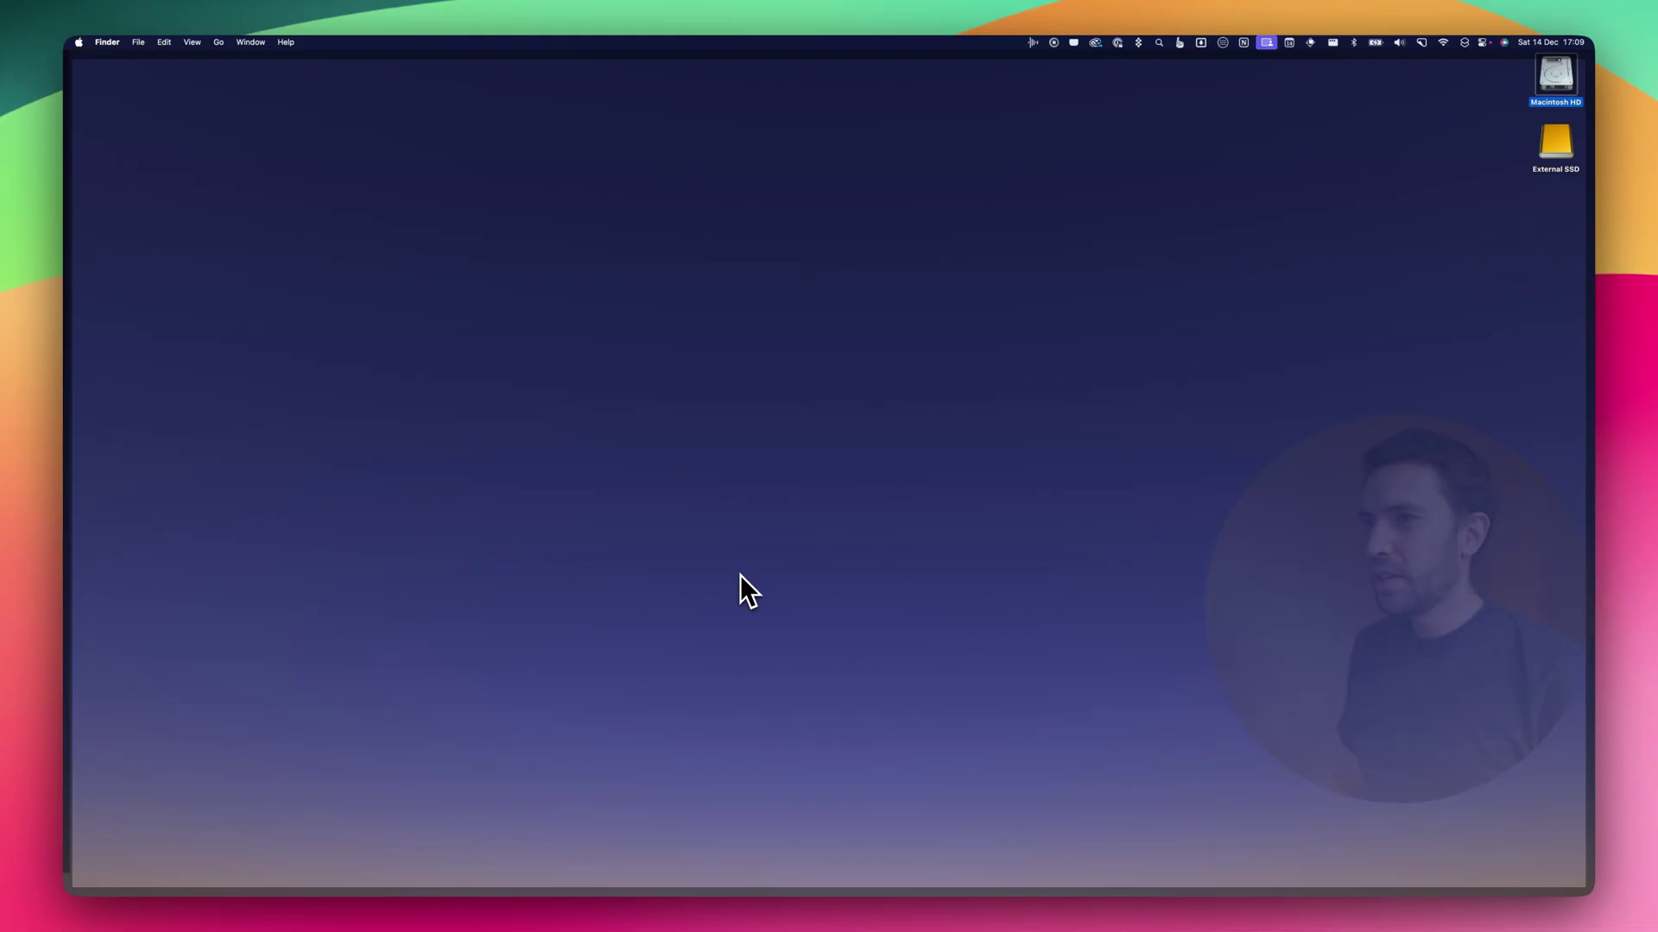
Search Raycast for 'Auto quits' and open the Manage Auto Quits command
key(alt+space)
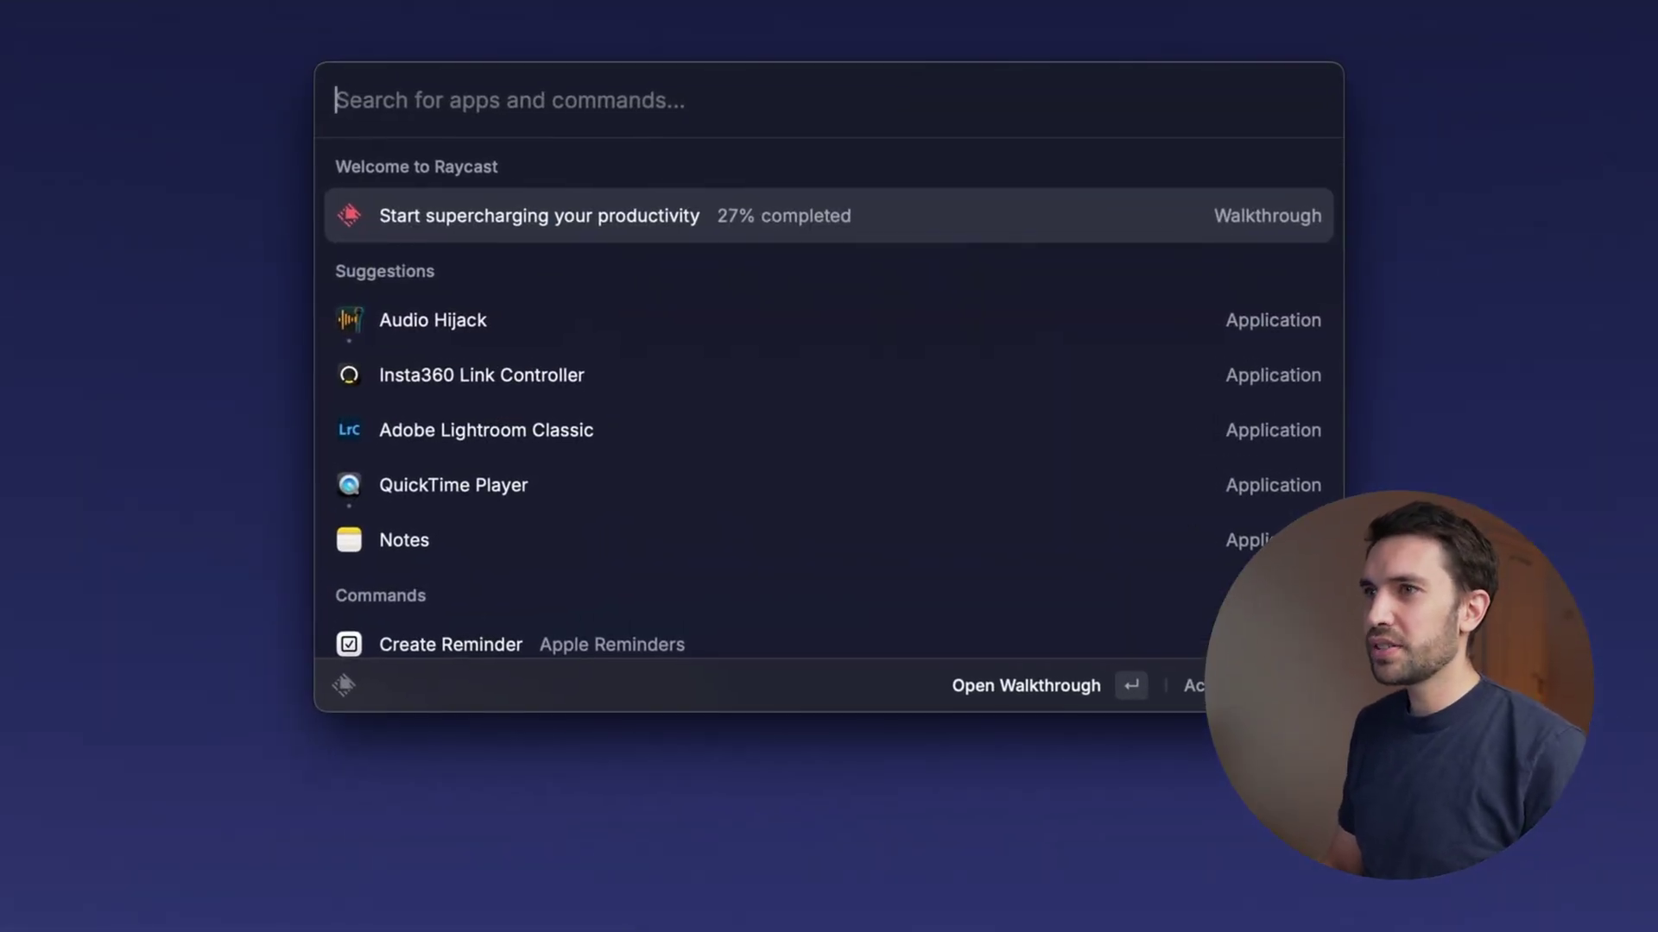
text(Auto quits)
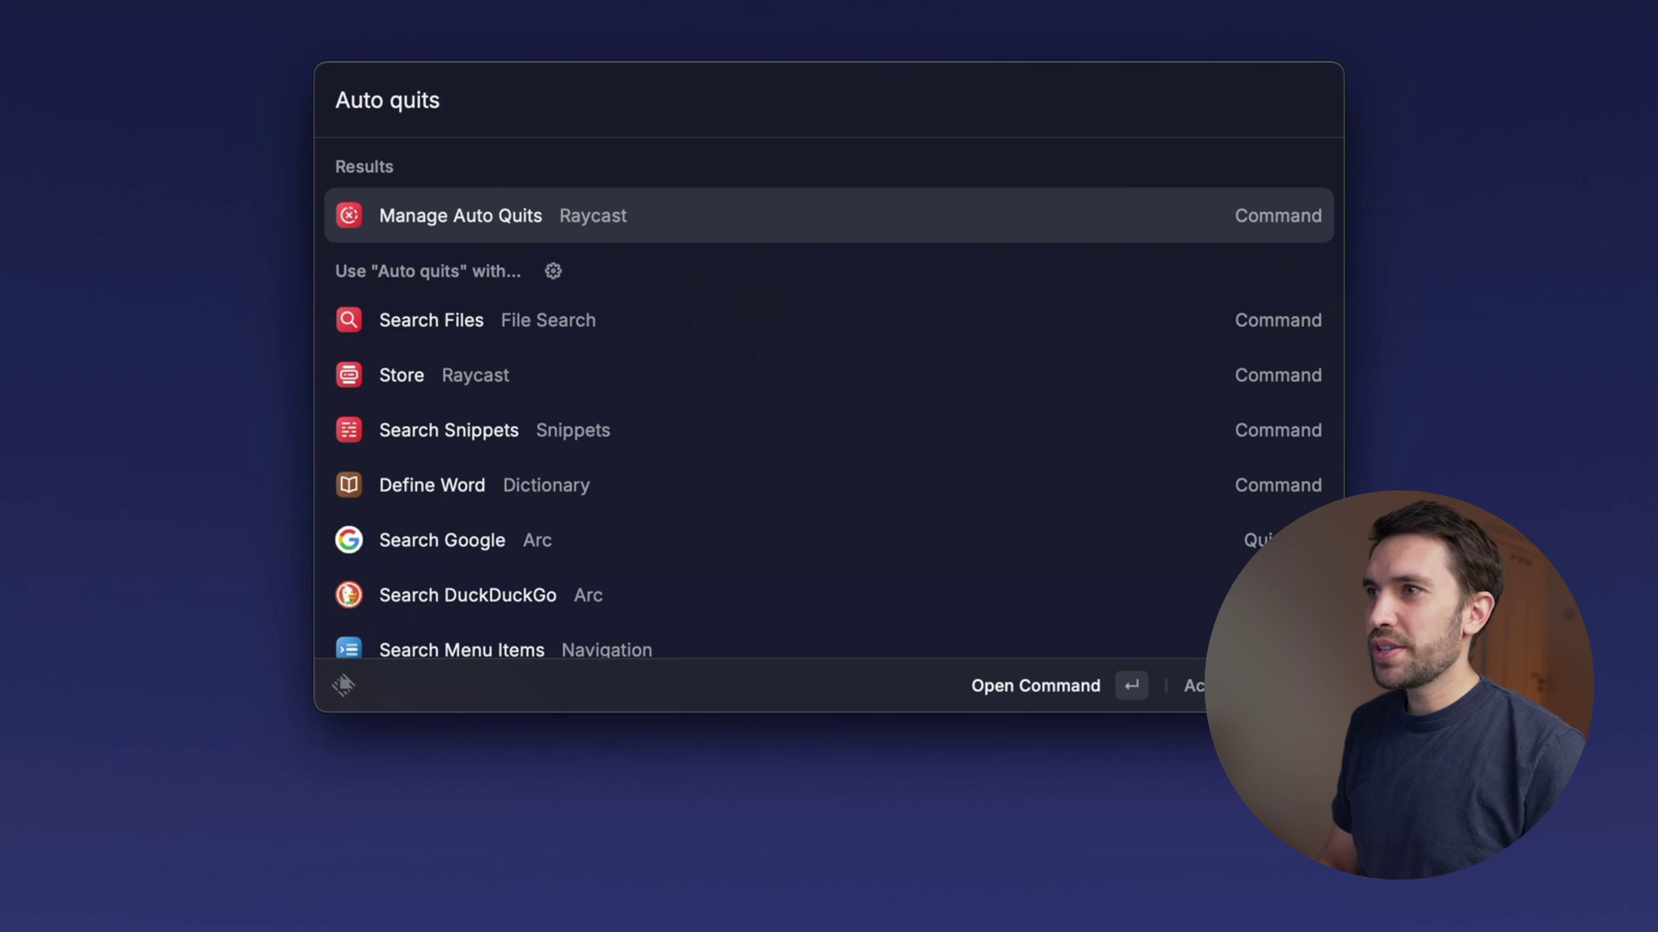
key(Return)
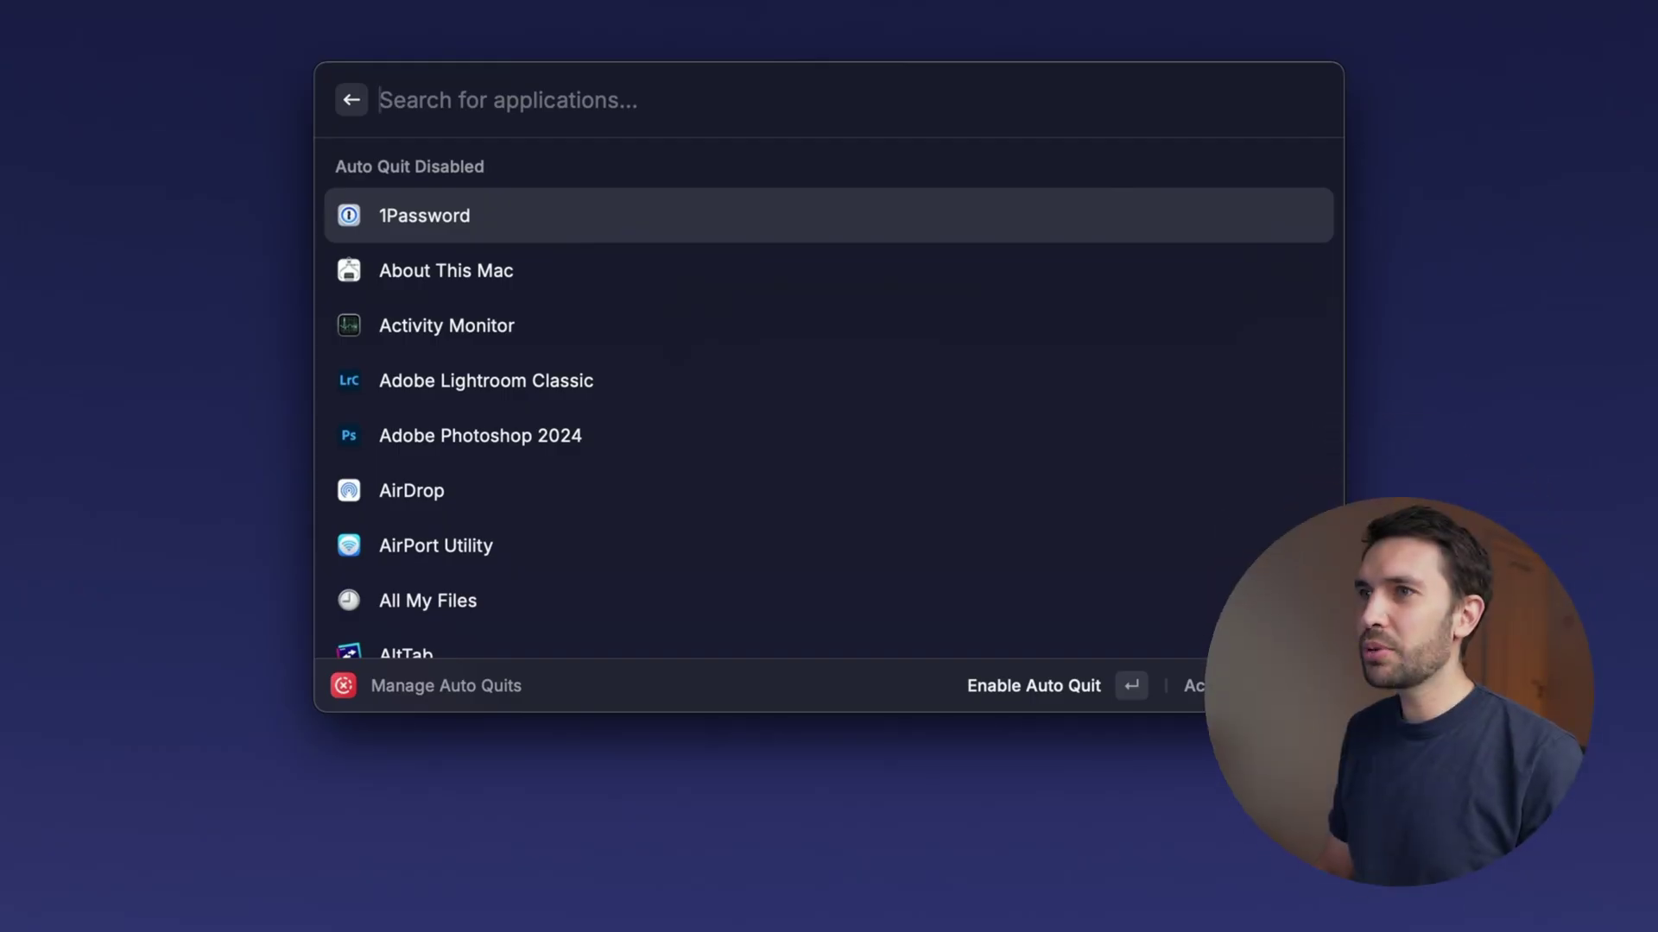
Find Slack and browse its auto-quit interval options, leaving it at 3 minutes
text(Slack)
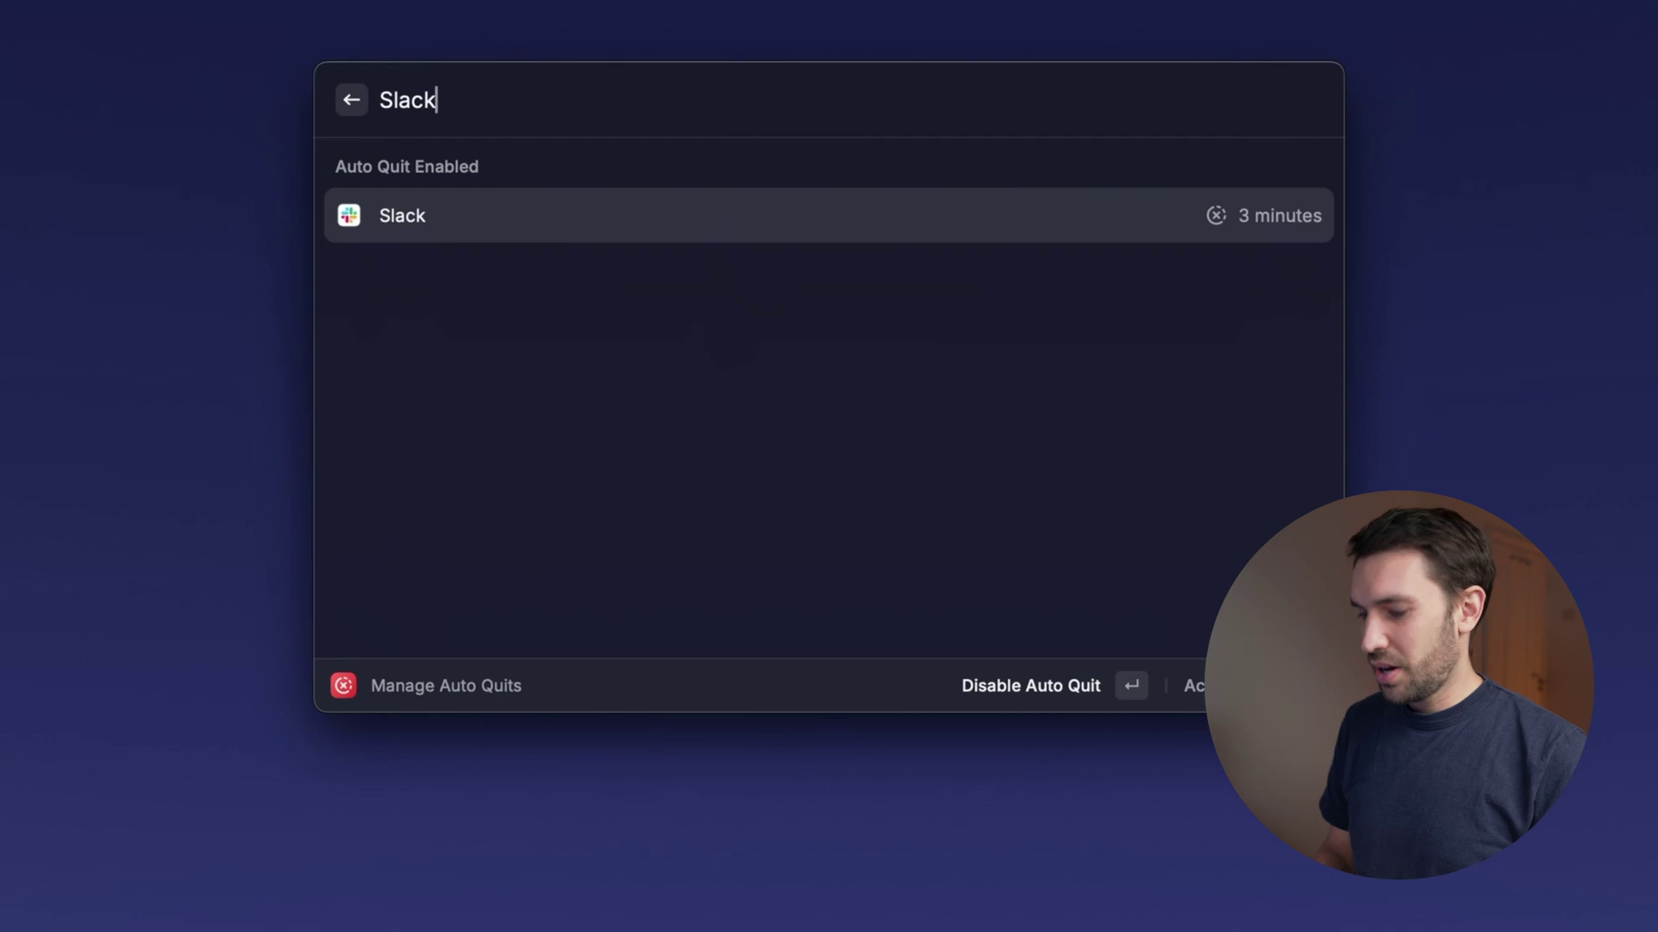
key(super+k)
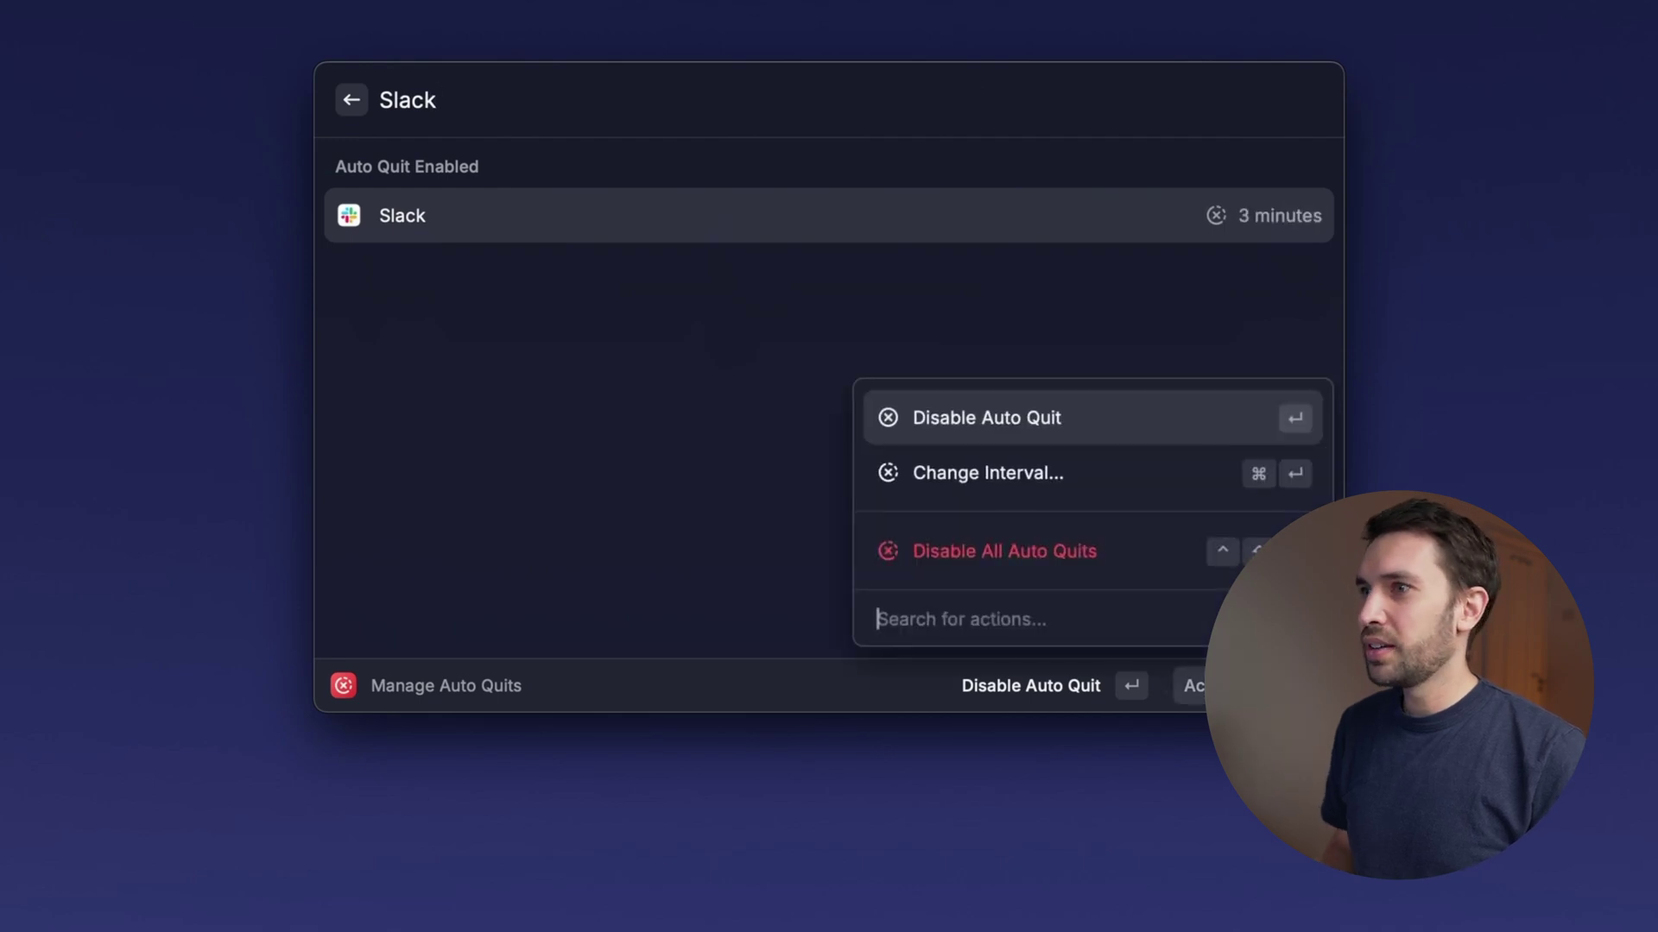
key(Down)
key(Return)
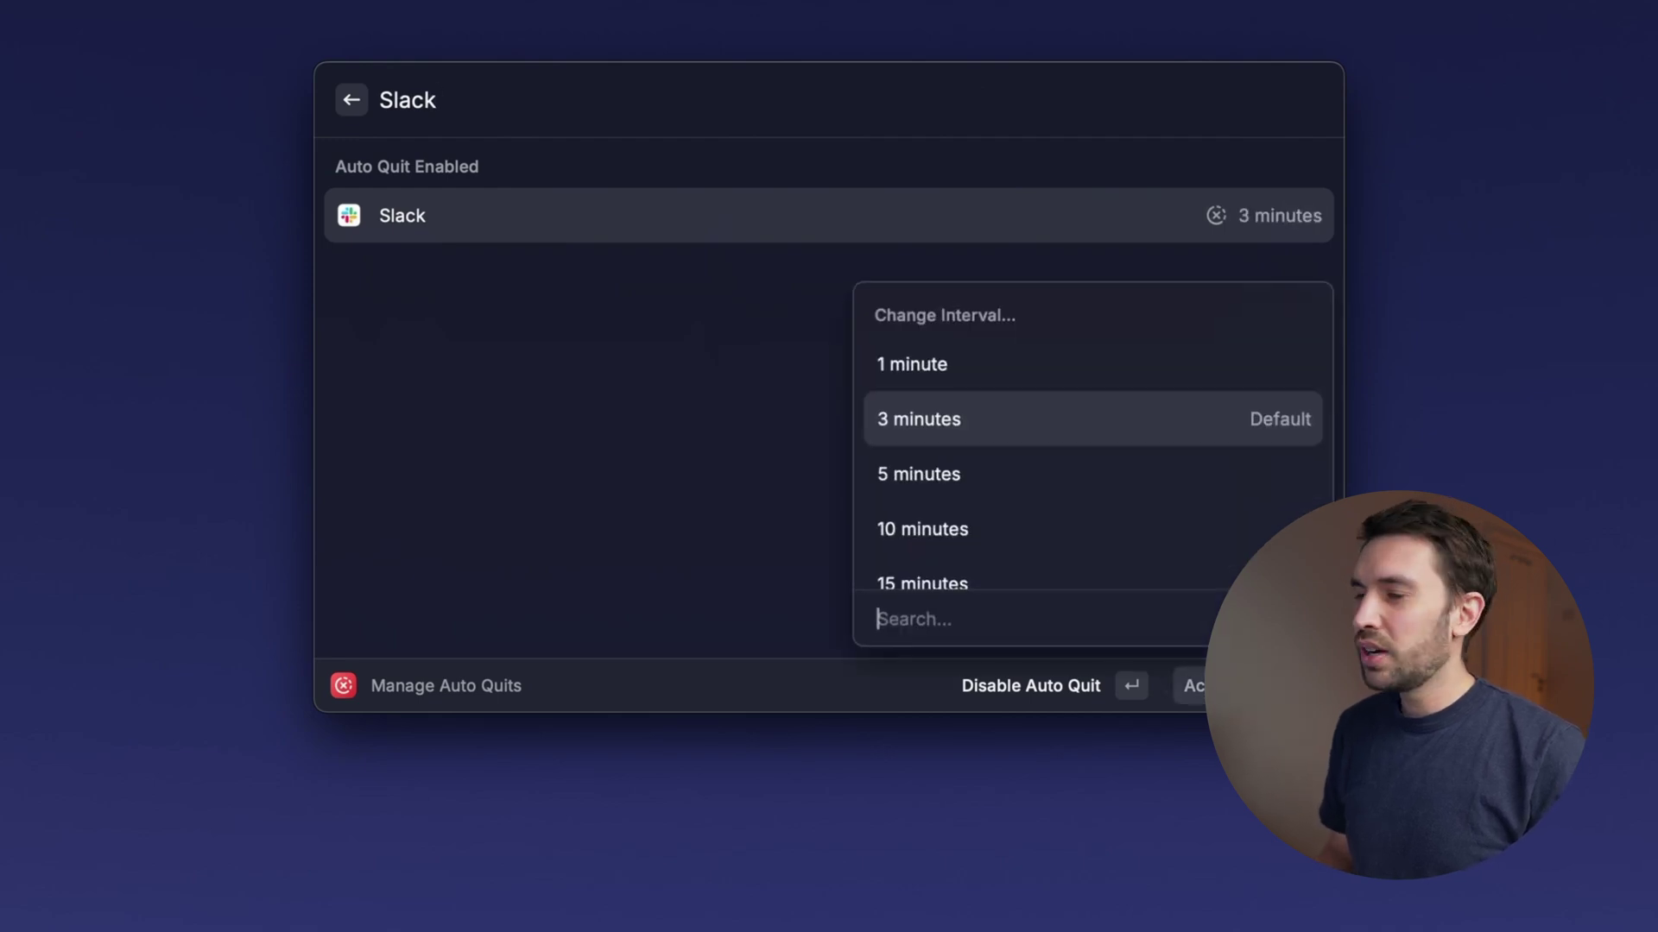
key(Down)
key(Down)
key(Down)
key(Up)
key(Up)
key(Up)
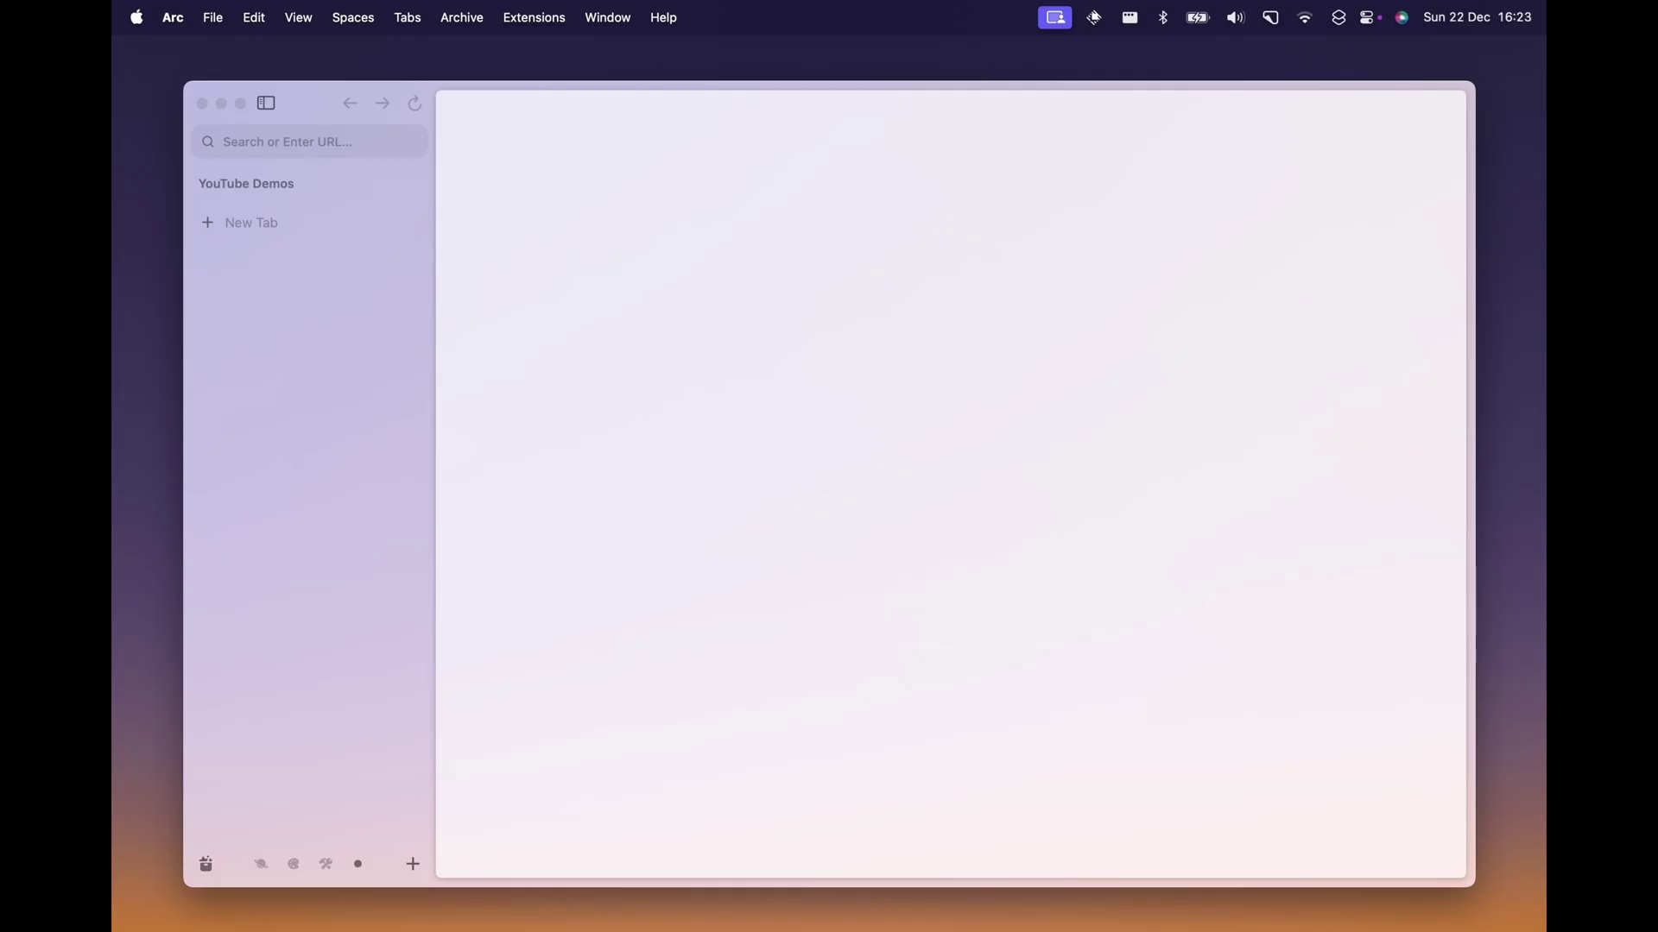
Snap Arc to the left half, then the right half, then Almost Maximize it
key(ctrl+alt+Left)
key(ctrl+alt+Right)
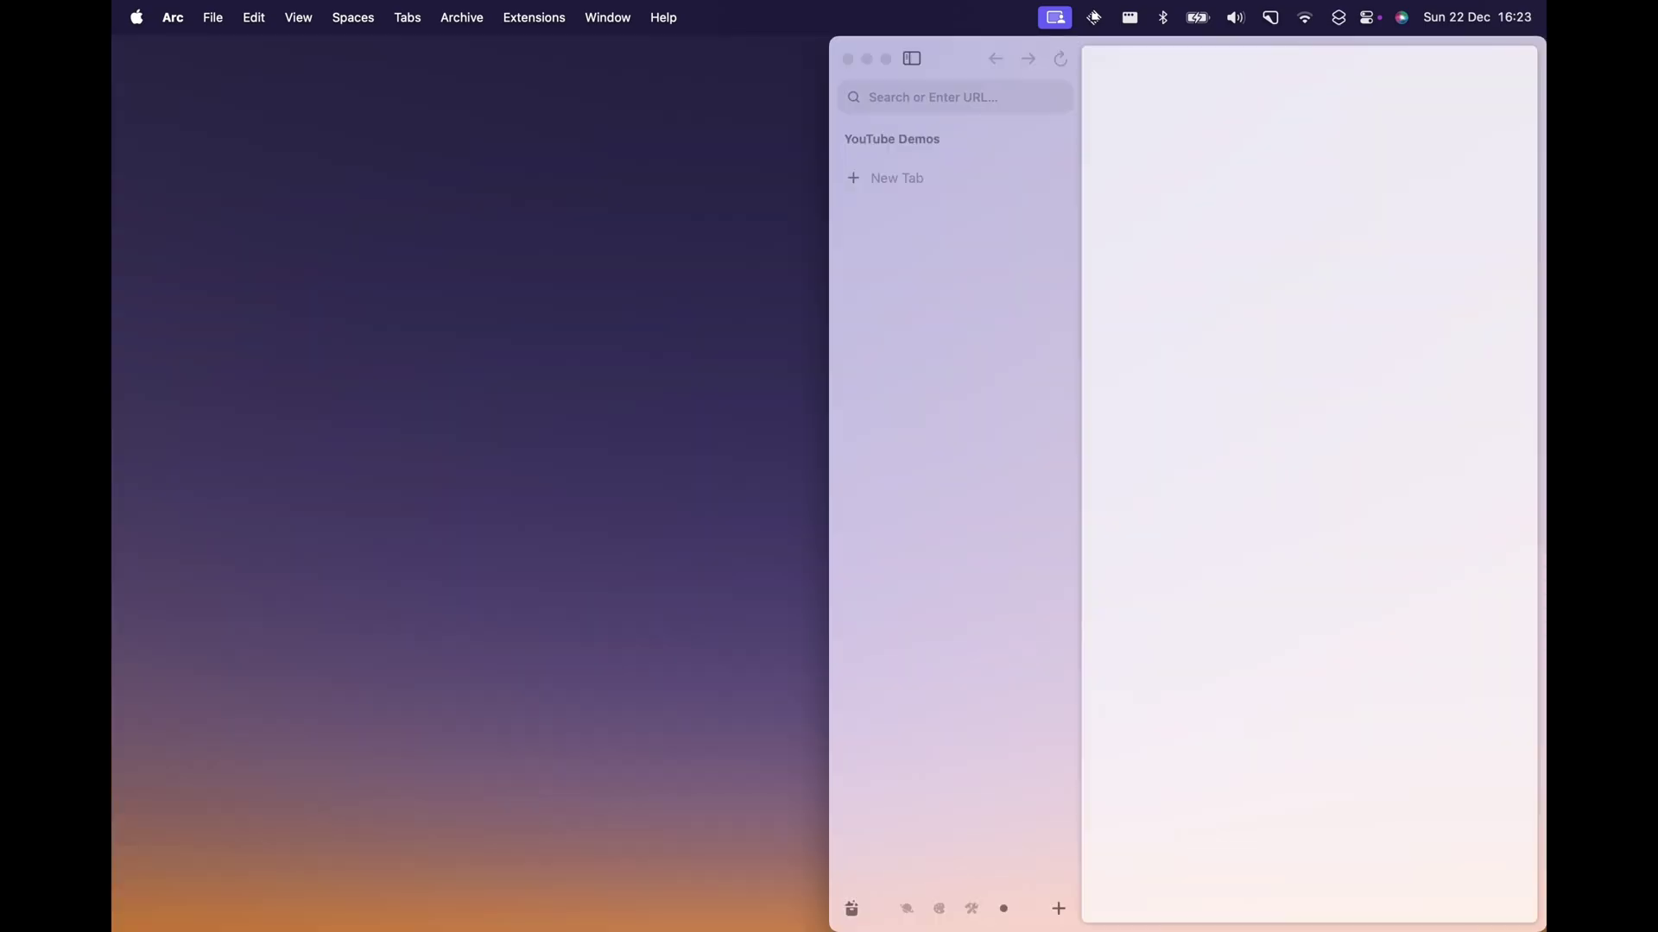
key(ctrl+alt+Return)
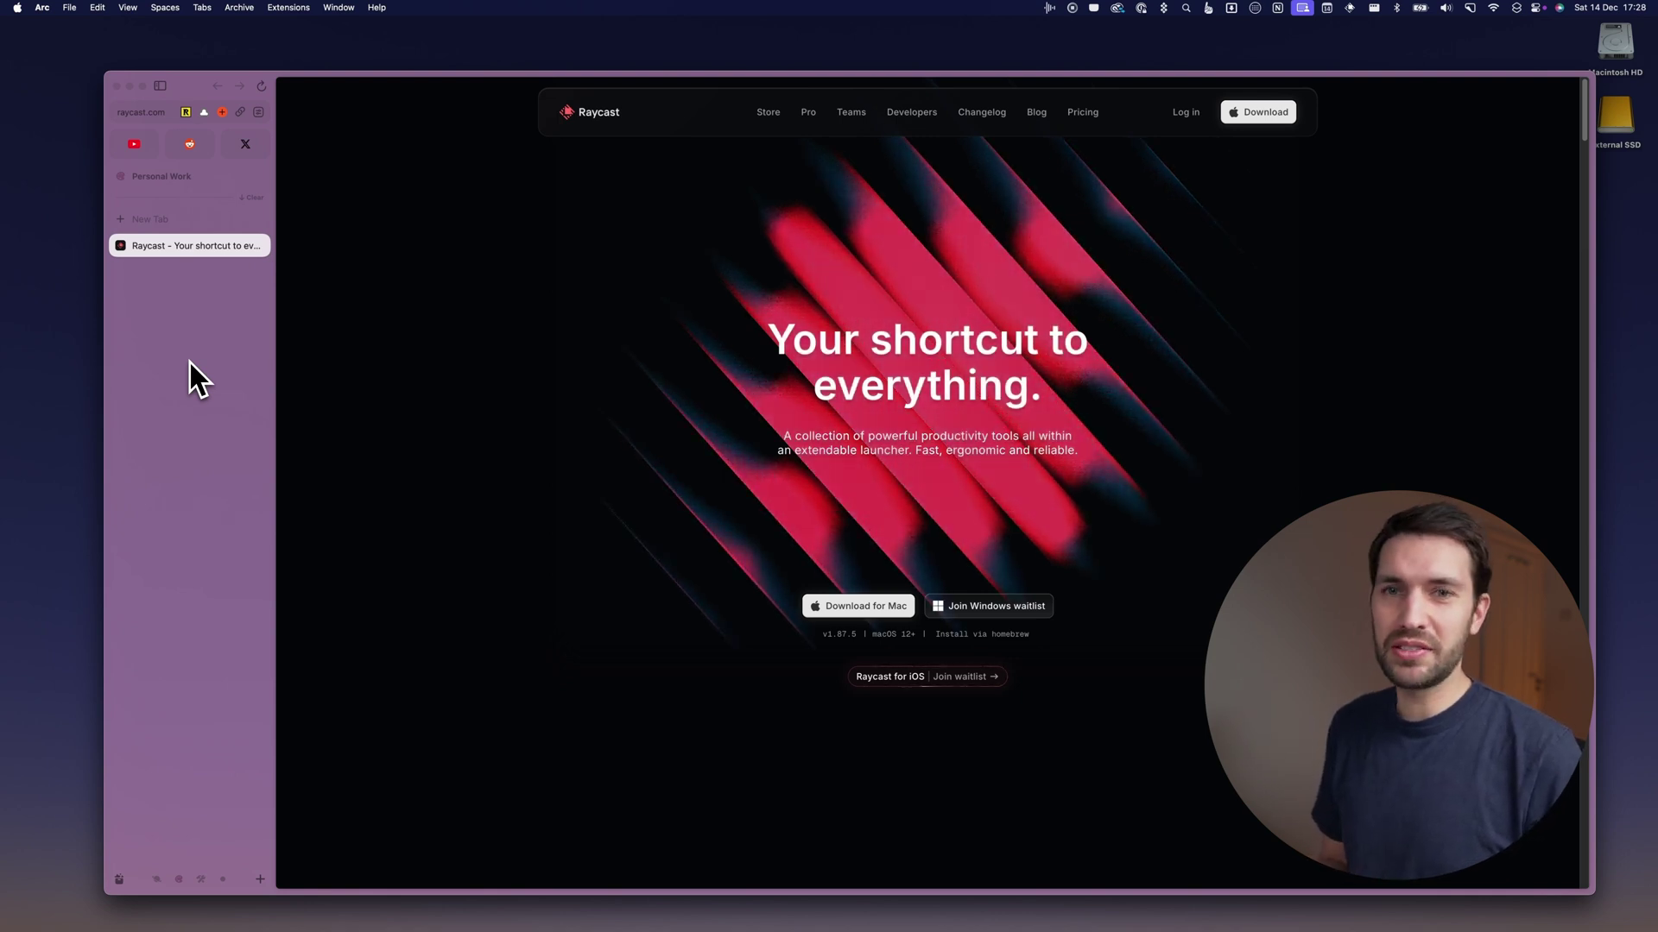
Run the Top Left Quarter window-management command on the Arc window from Raycast
key(alt+space)
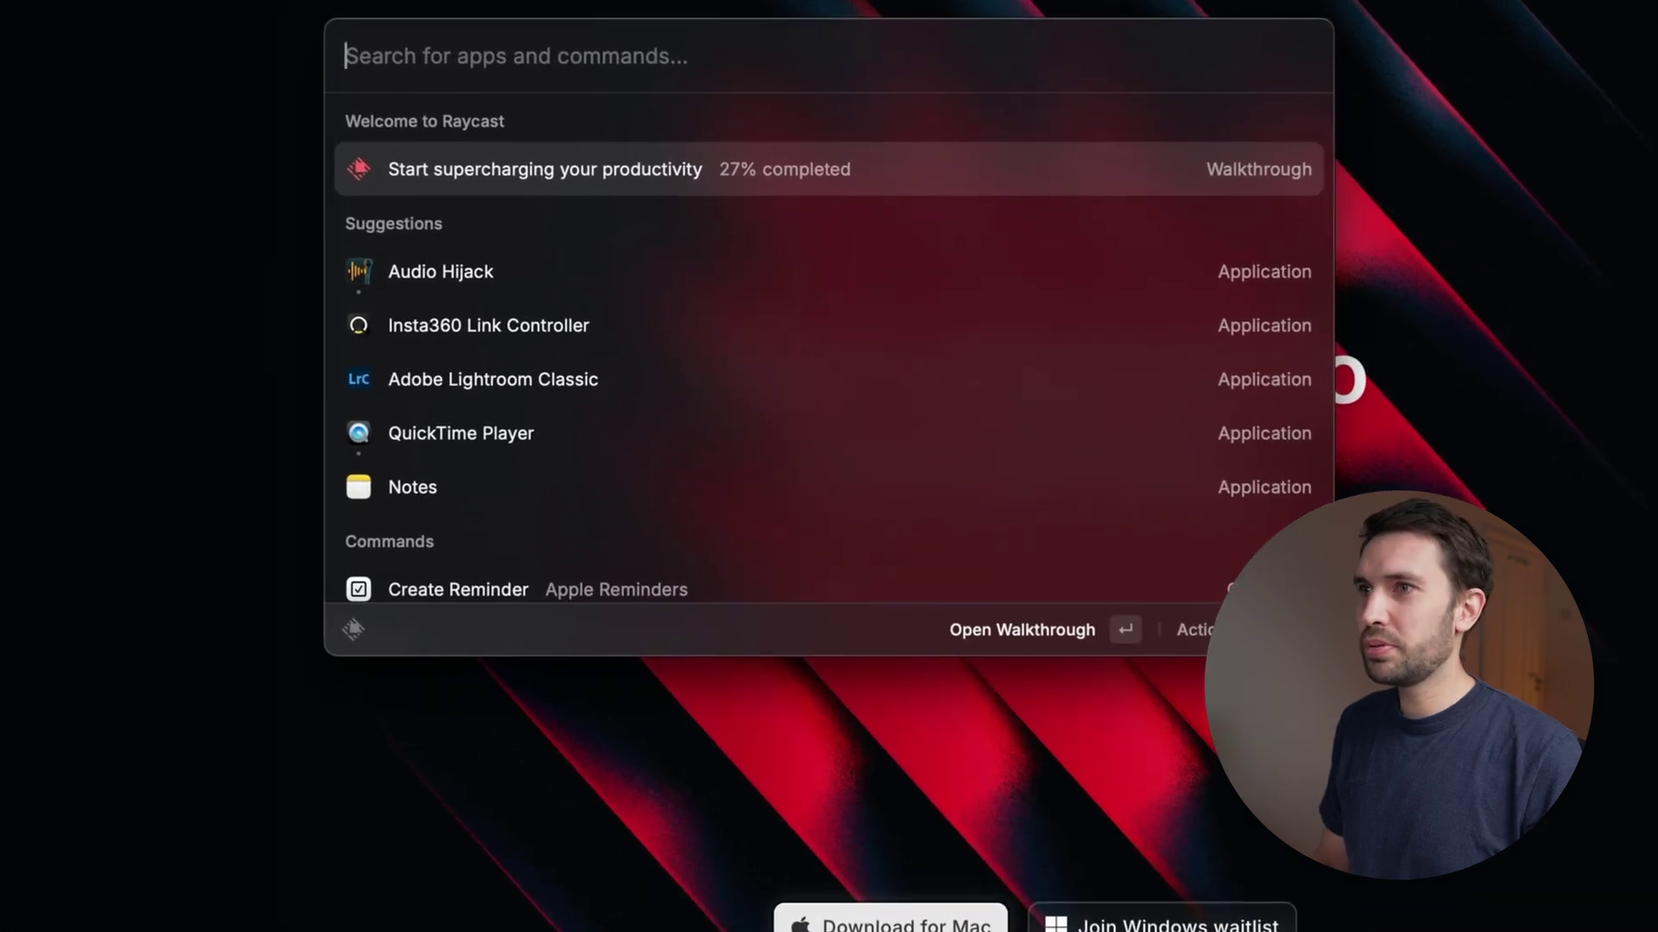
text(Top left quarter)
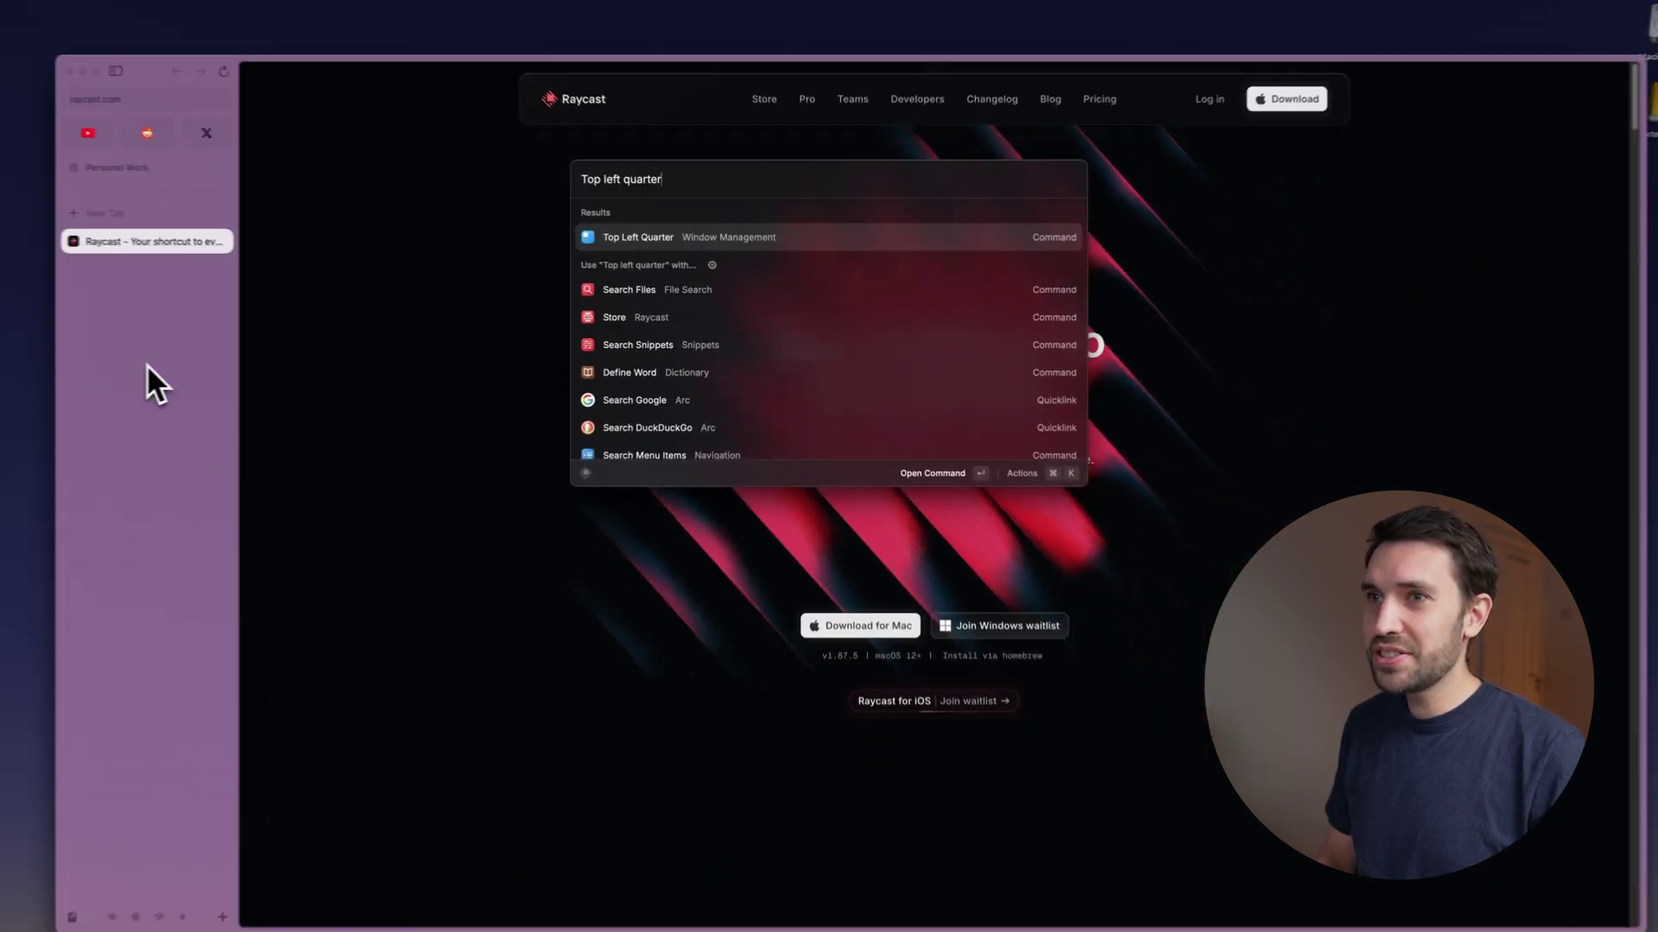
key(Return)
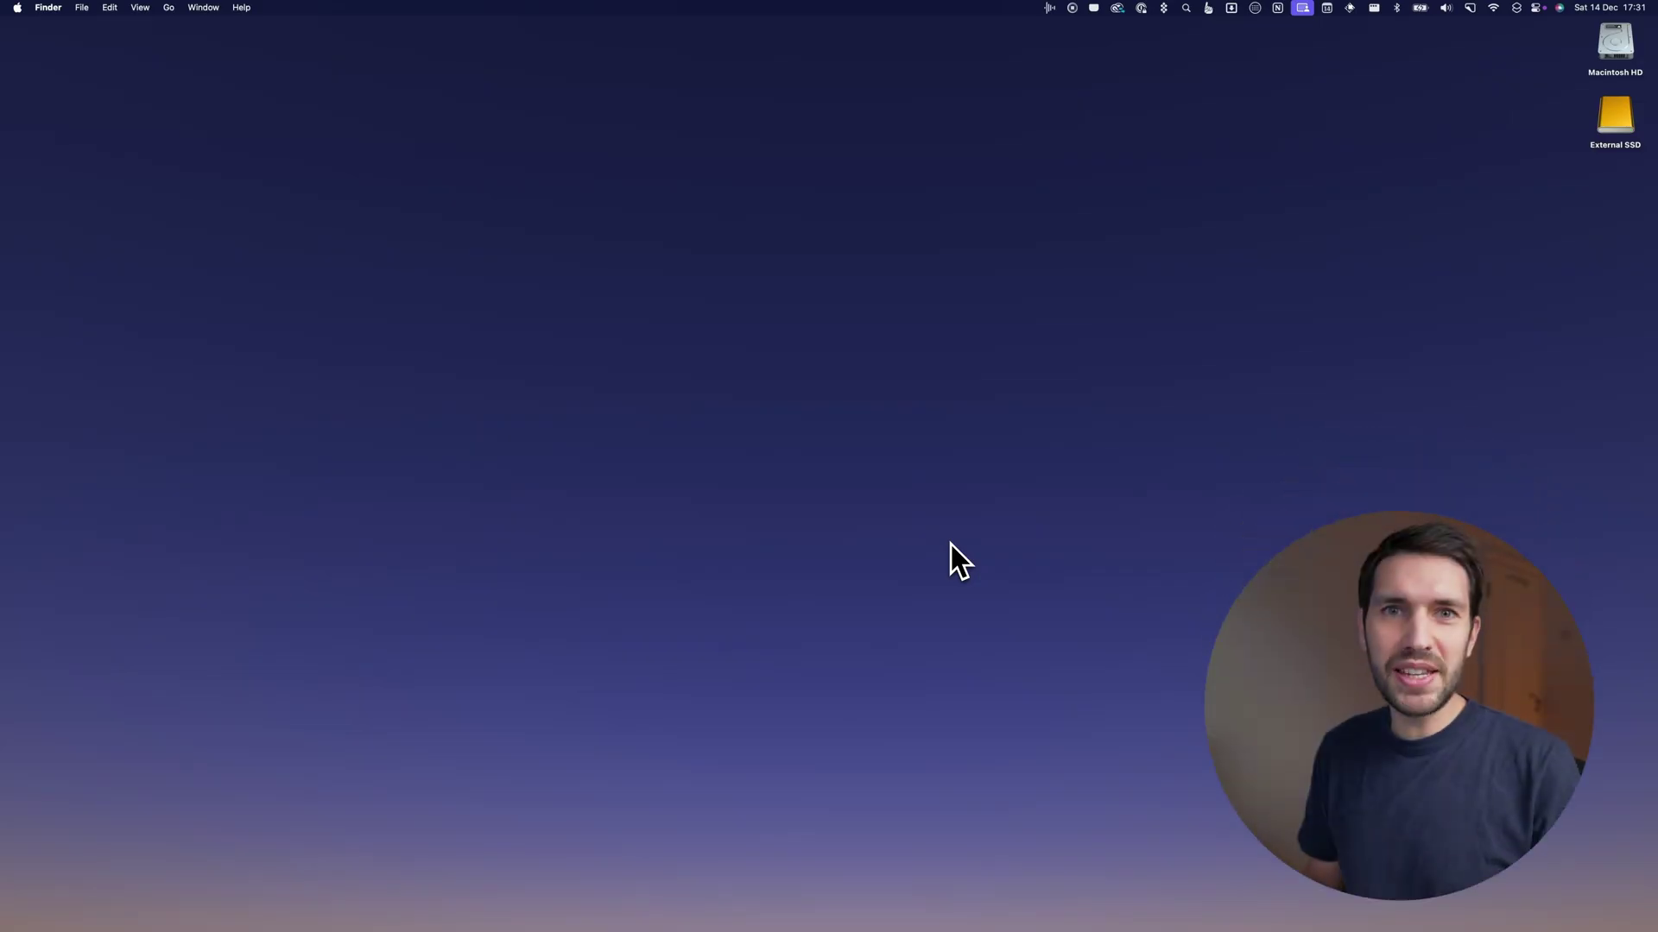
Start Raycast Typing Practice and type out the Medium-length quote
key(alt+space)
text(Typing practice)
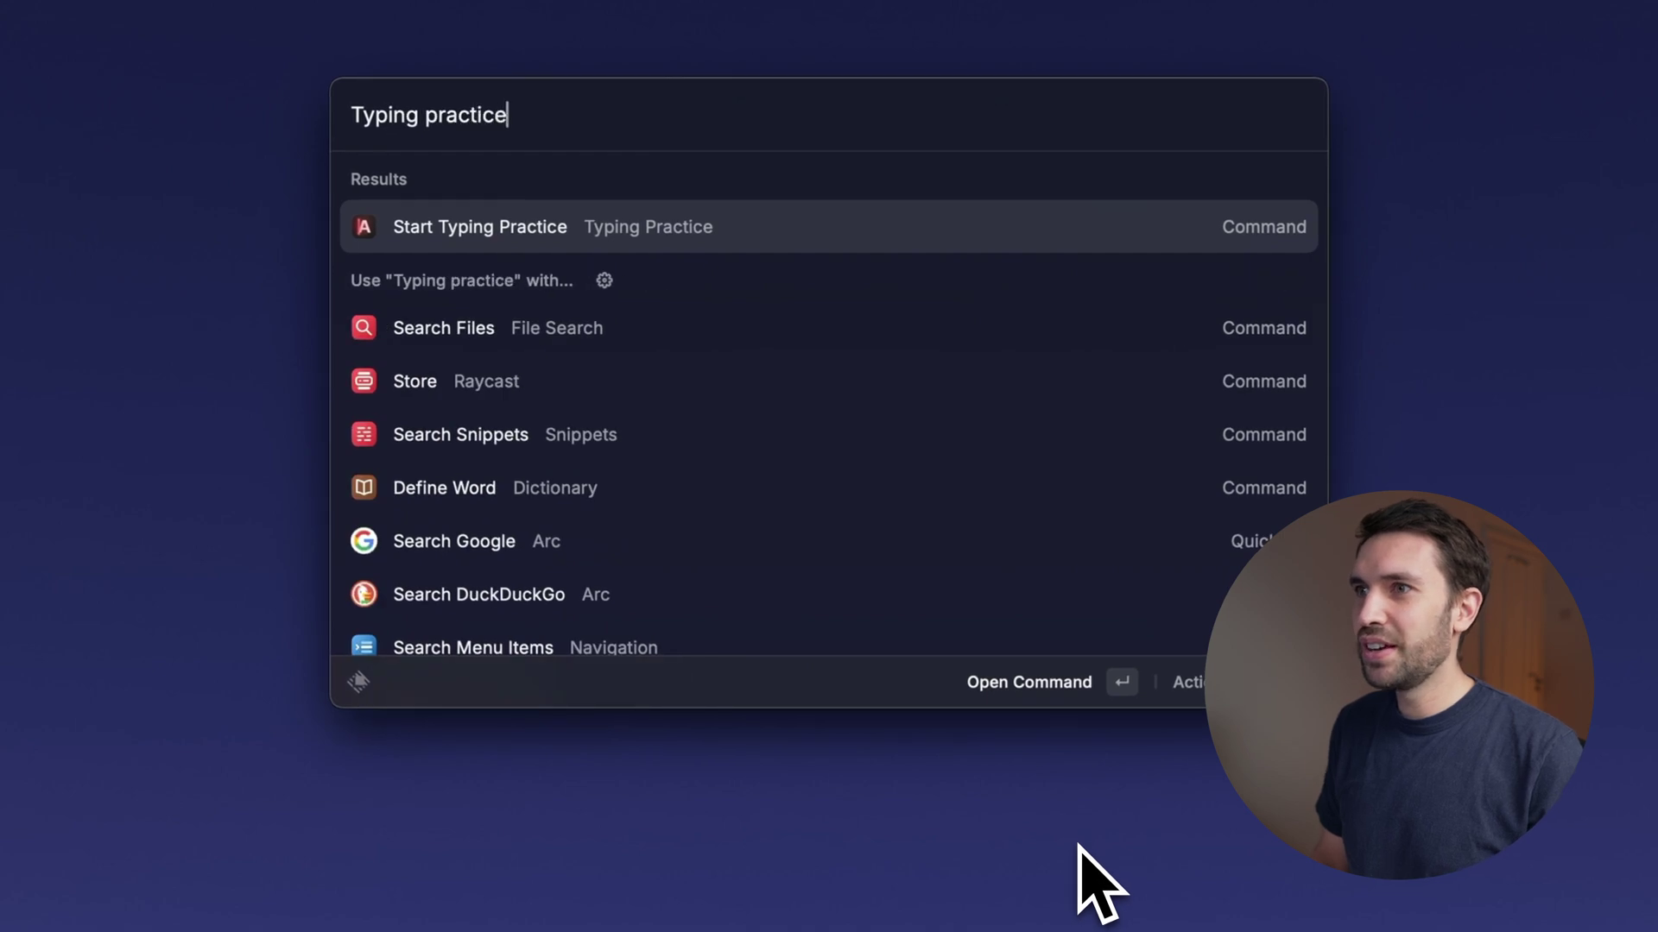
key(Return)
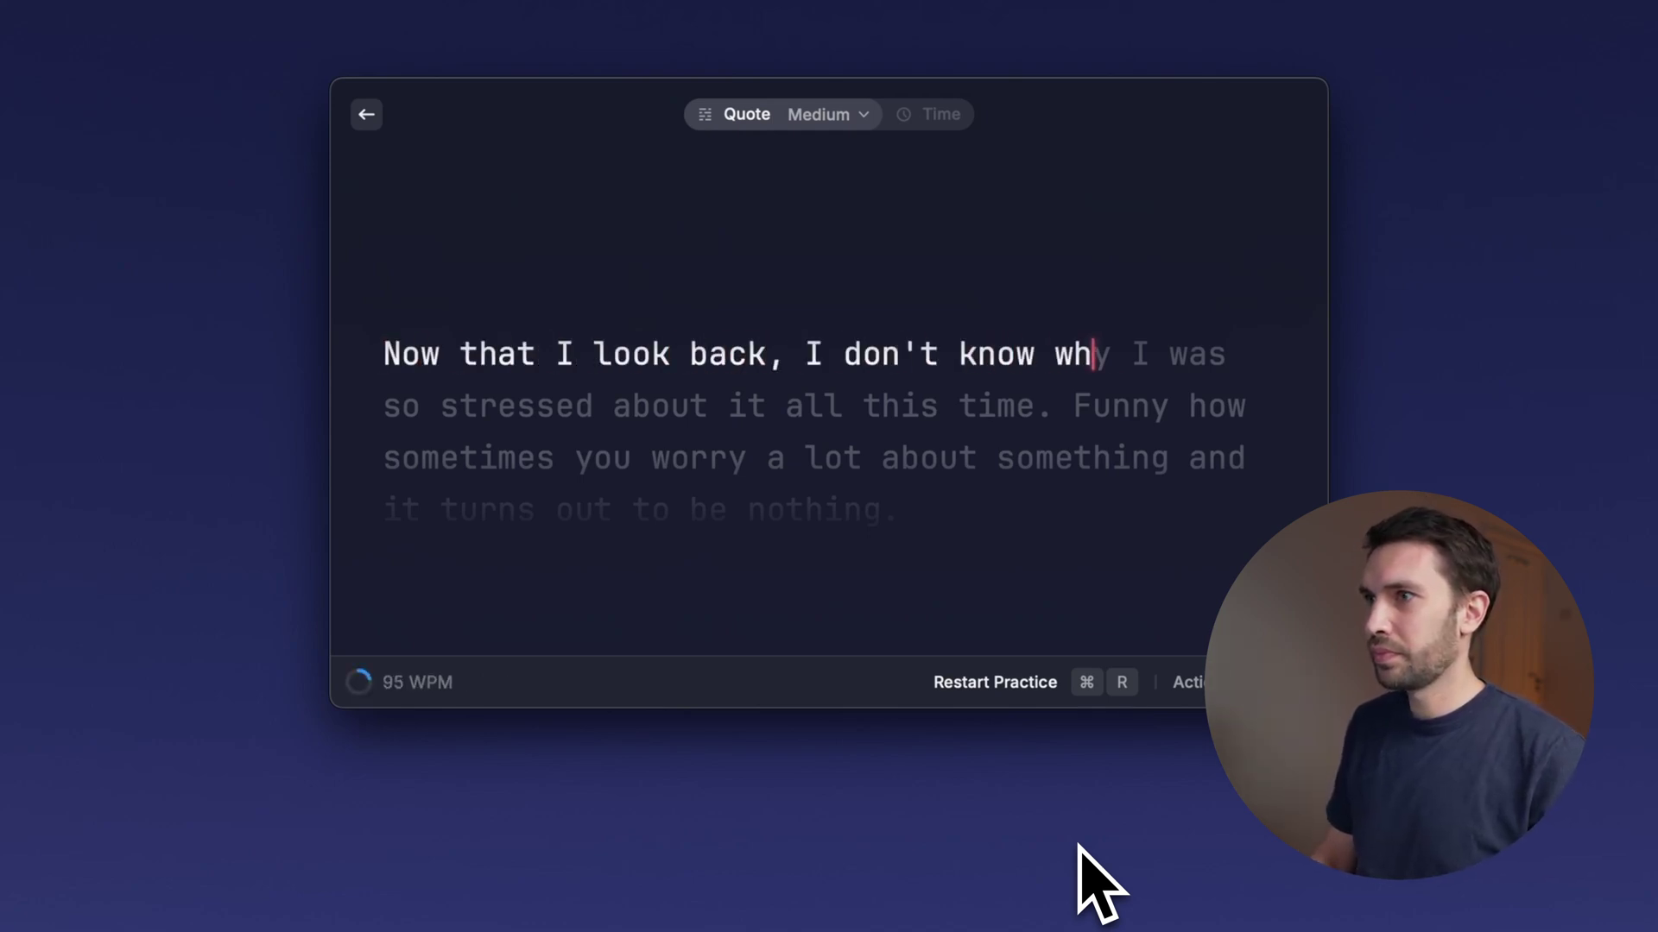
text(y I was so stressed about it all this time. Funny how sometimes you worry a lot about something and it turns out to)
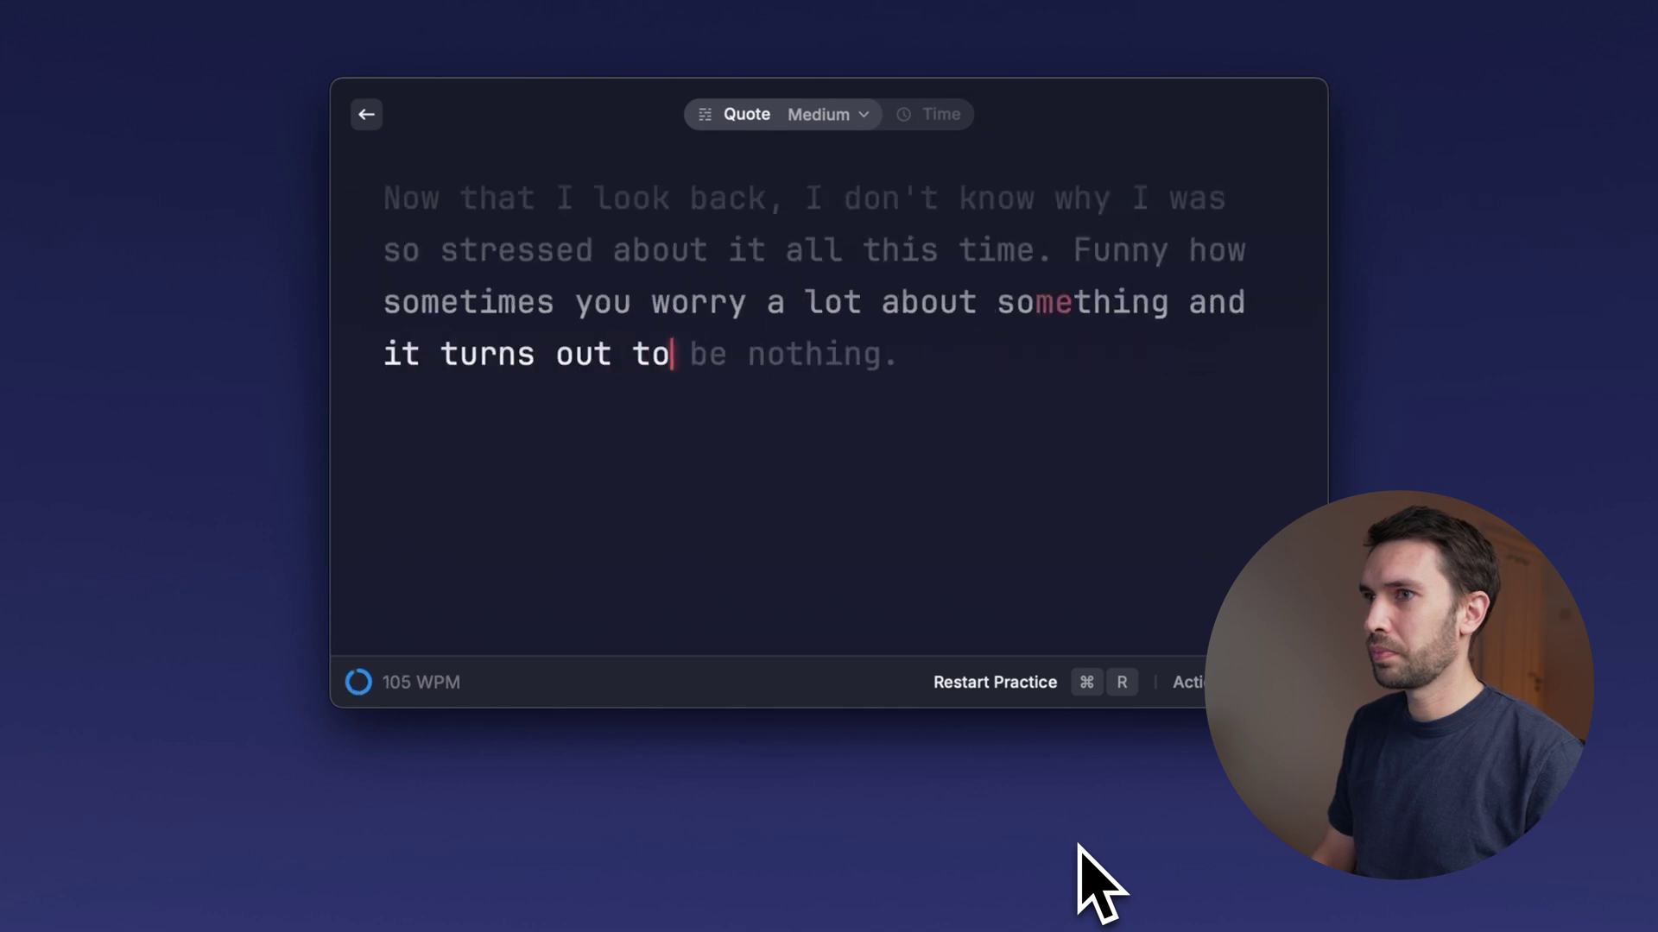
text( be nothing.)
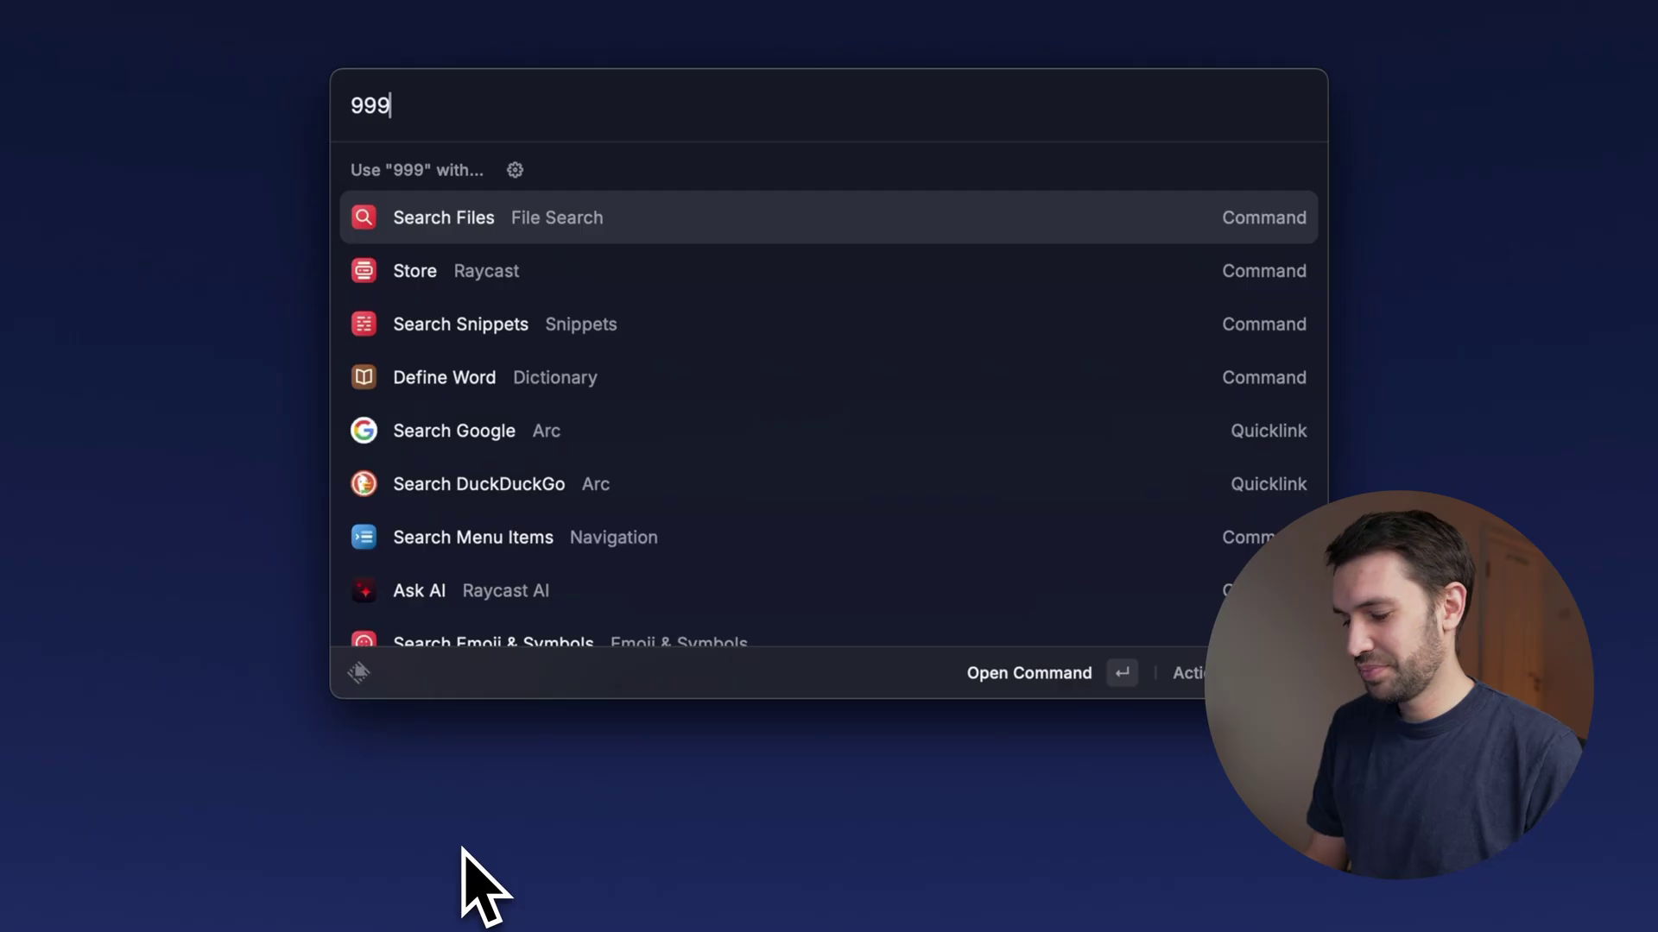
Enter '999 dollars to pounds' to see the calculator's currency conversion
text(dollars to po)
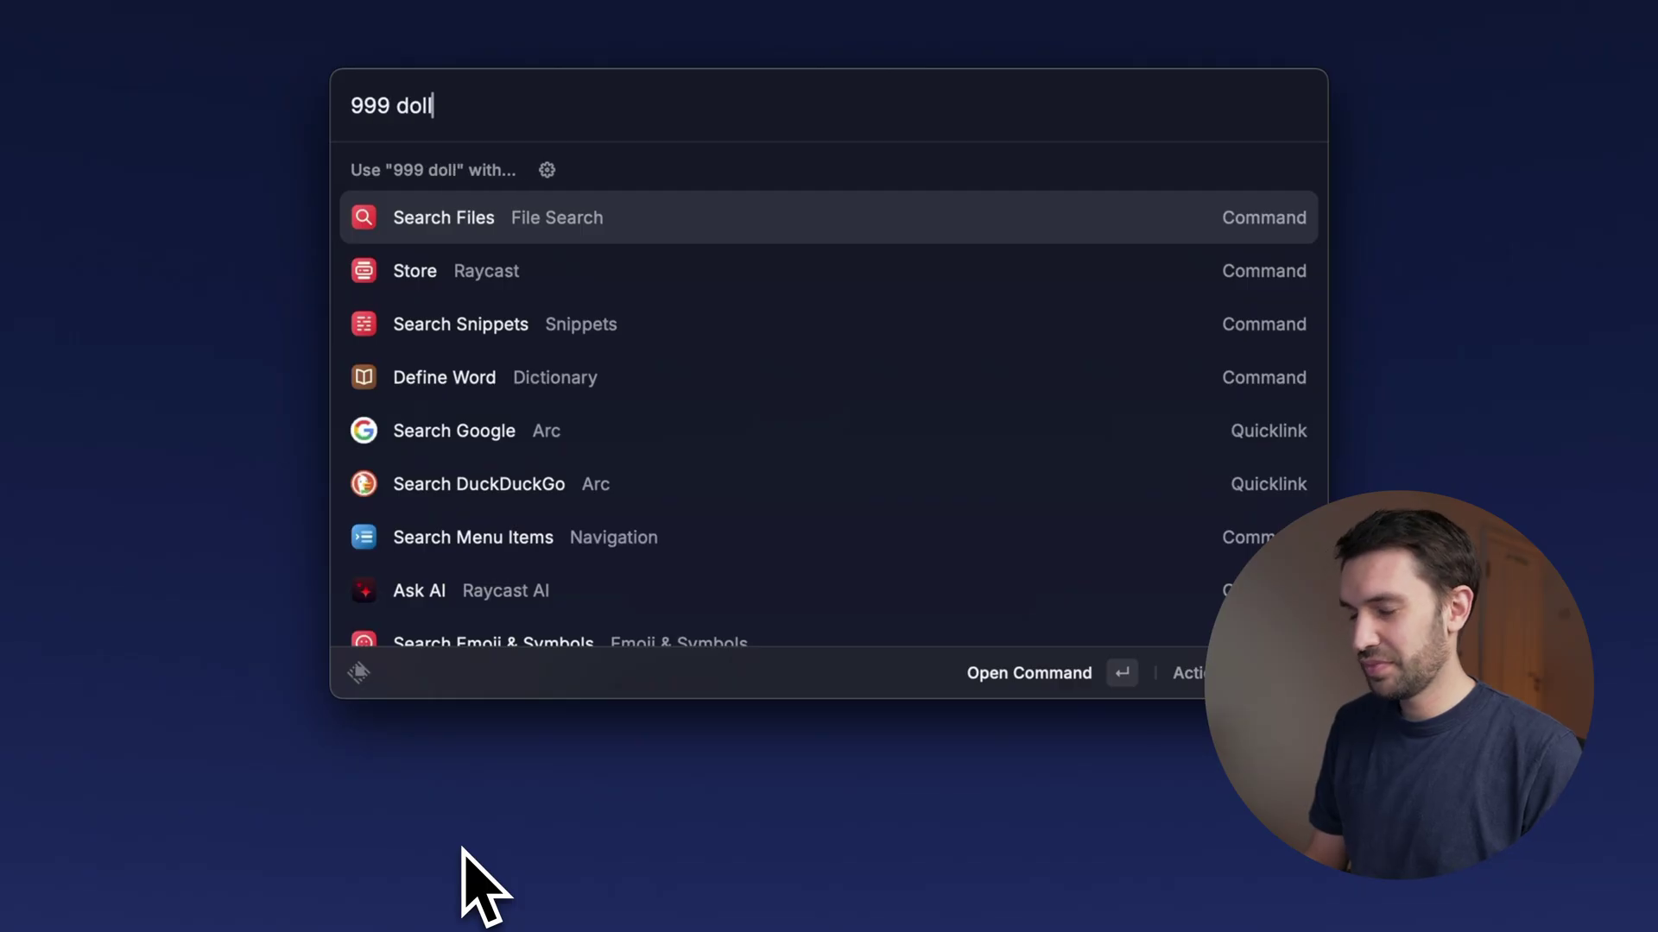
text(unds)
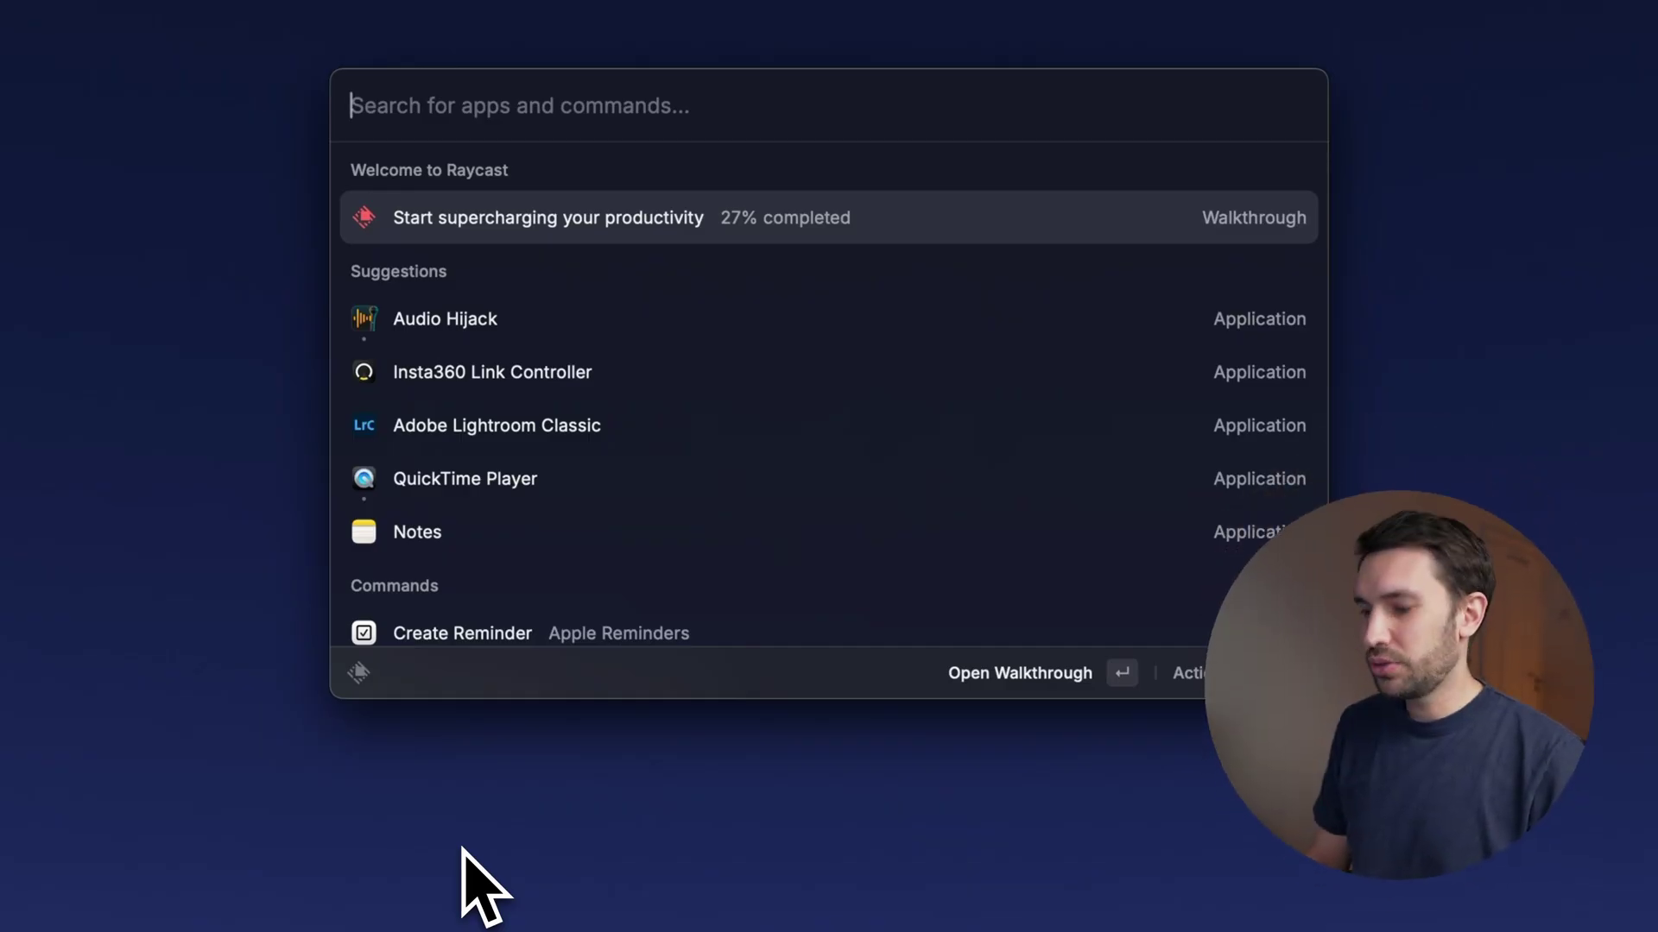
Query London and Singapore times, Singapore minus London, then 'time in sf 40 minutes from now'
text(time in london)
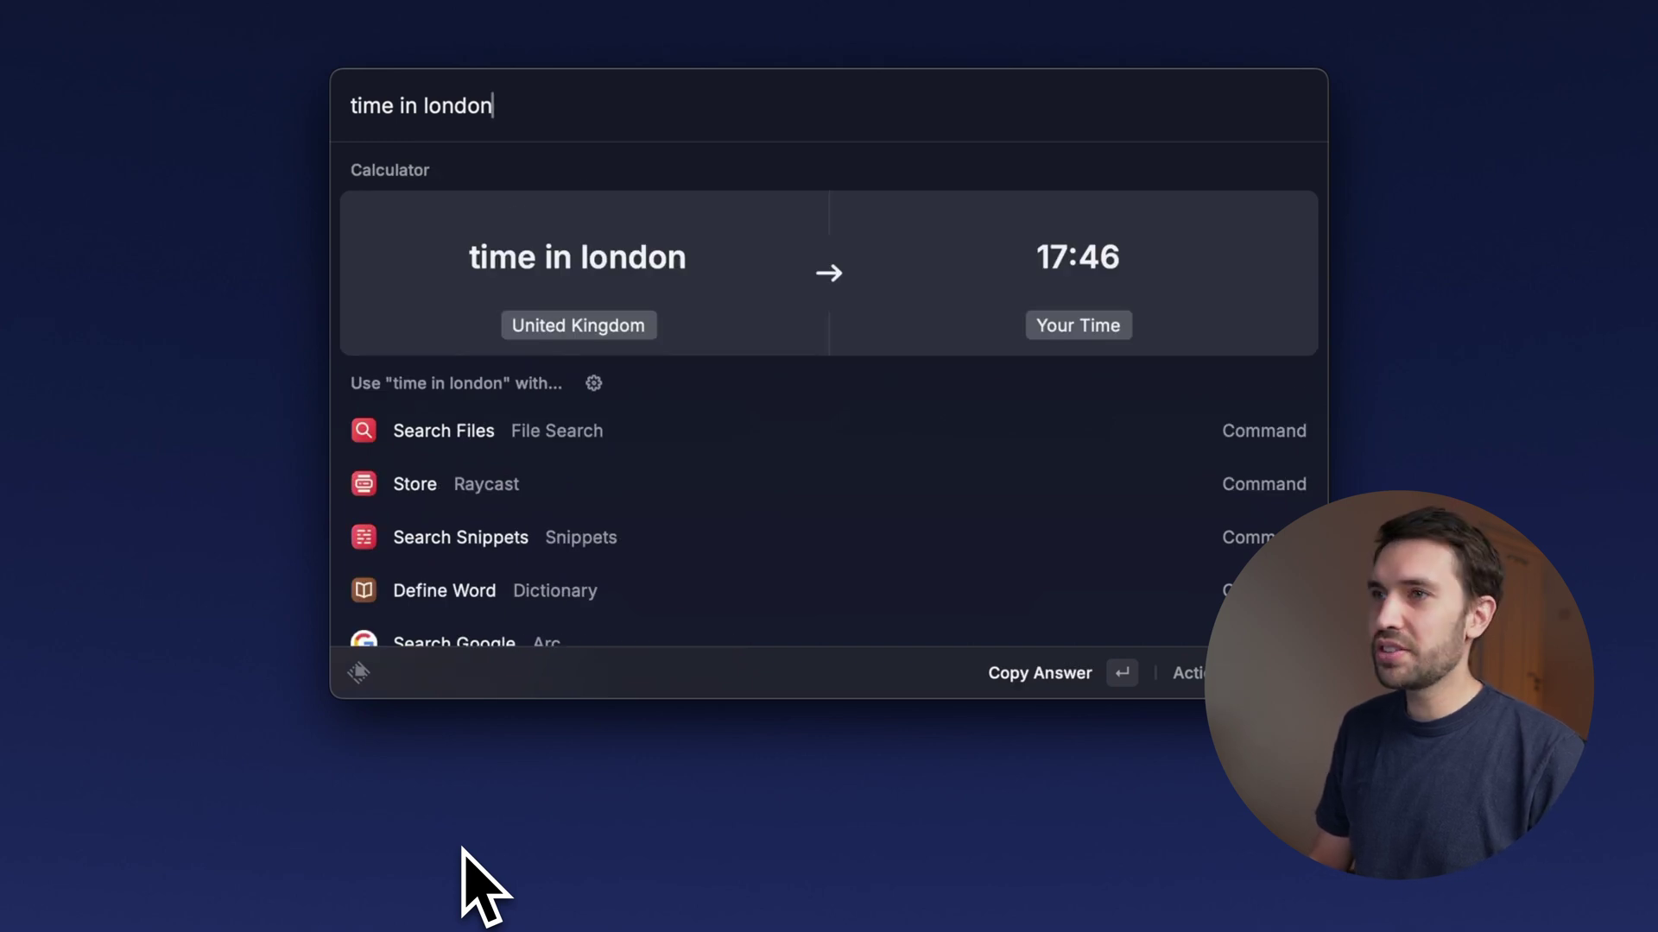
key(alt+BackSpace)
text(singapore)
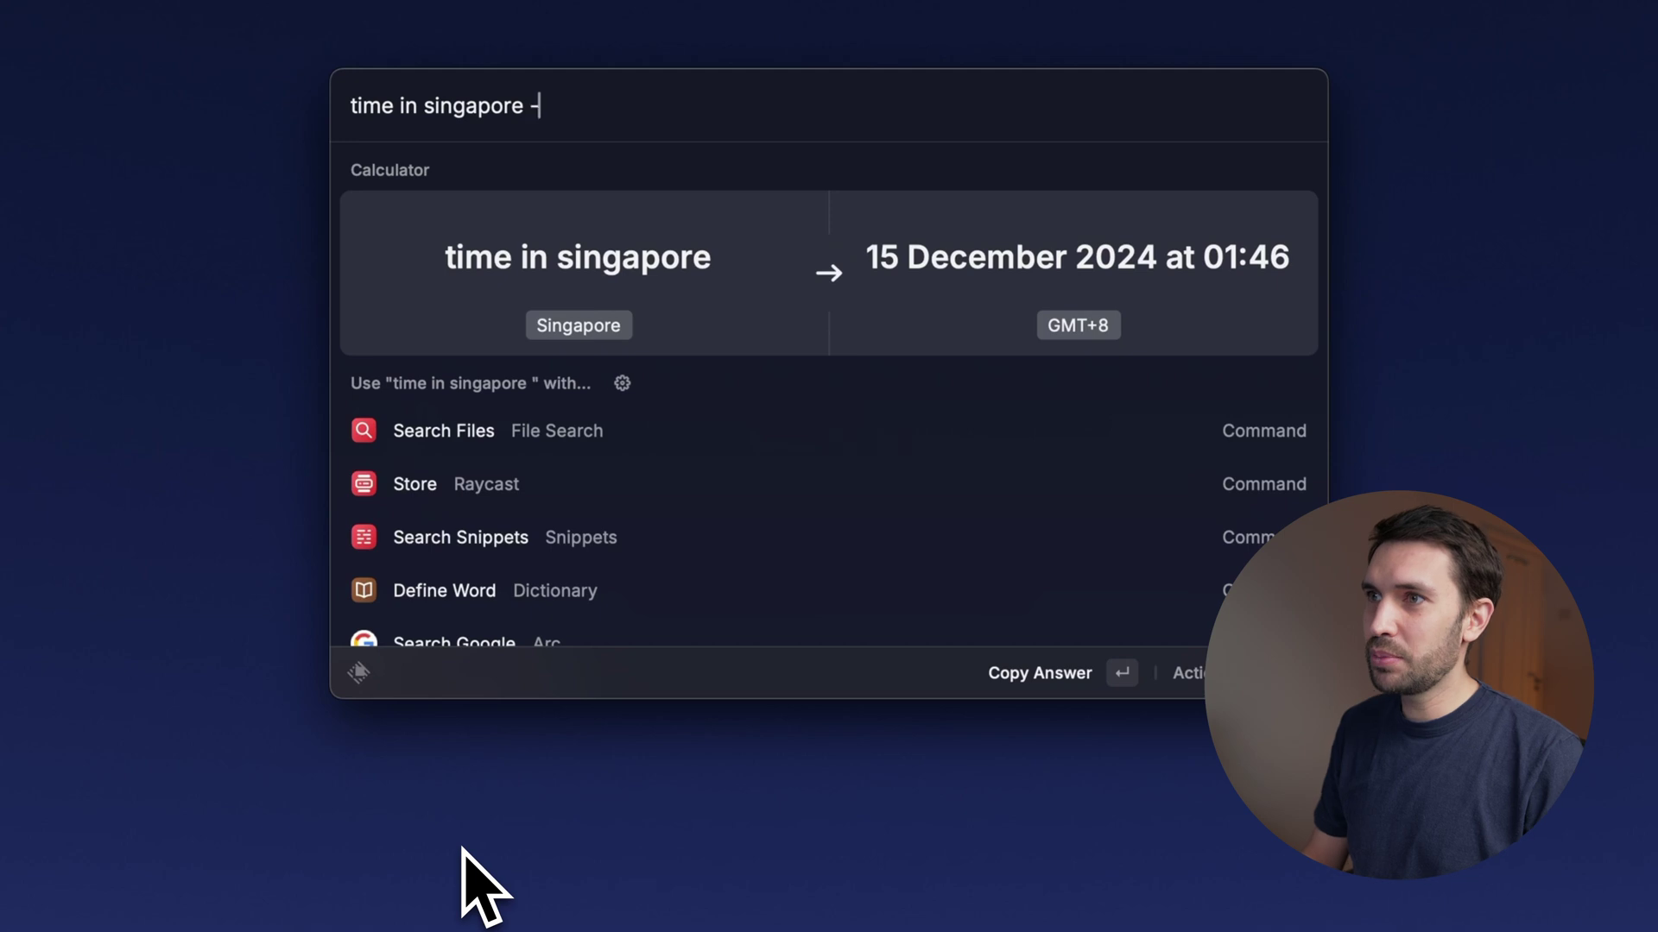
text(- time in london)
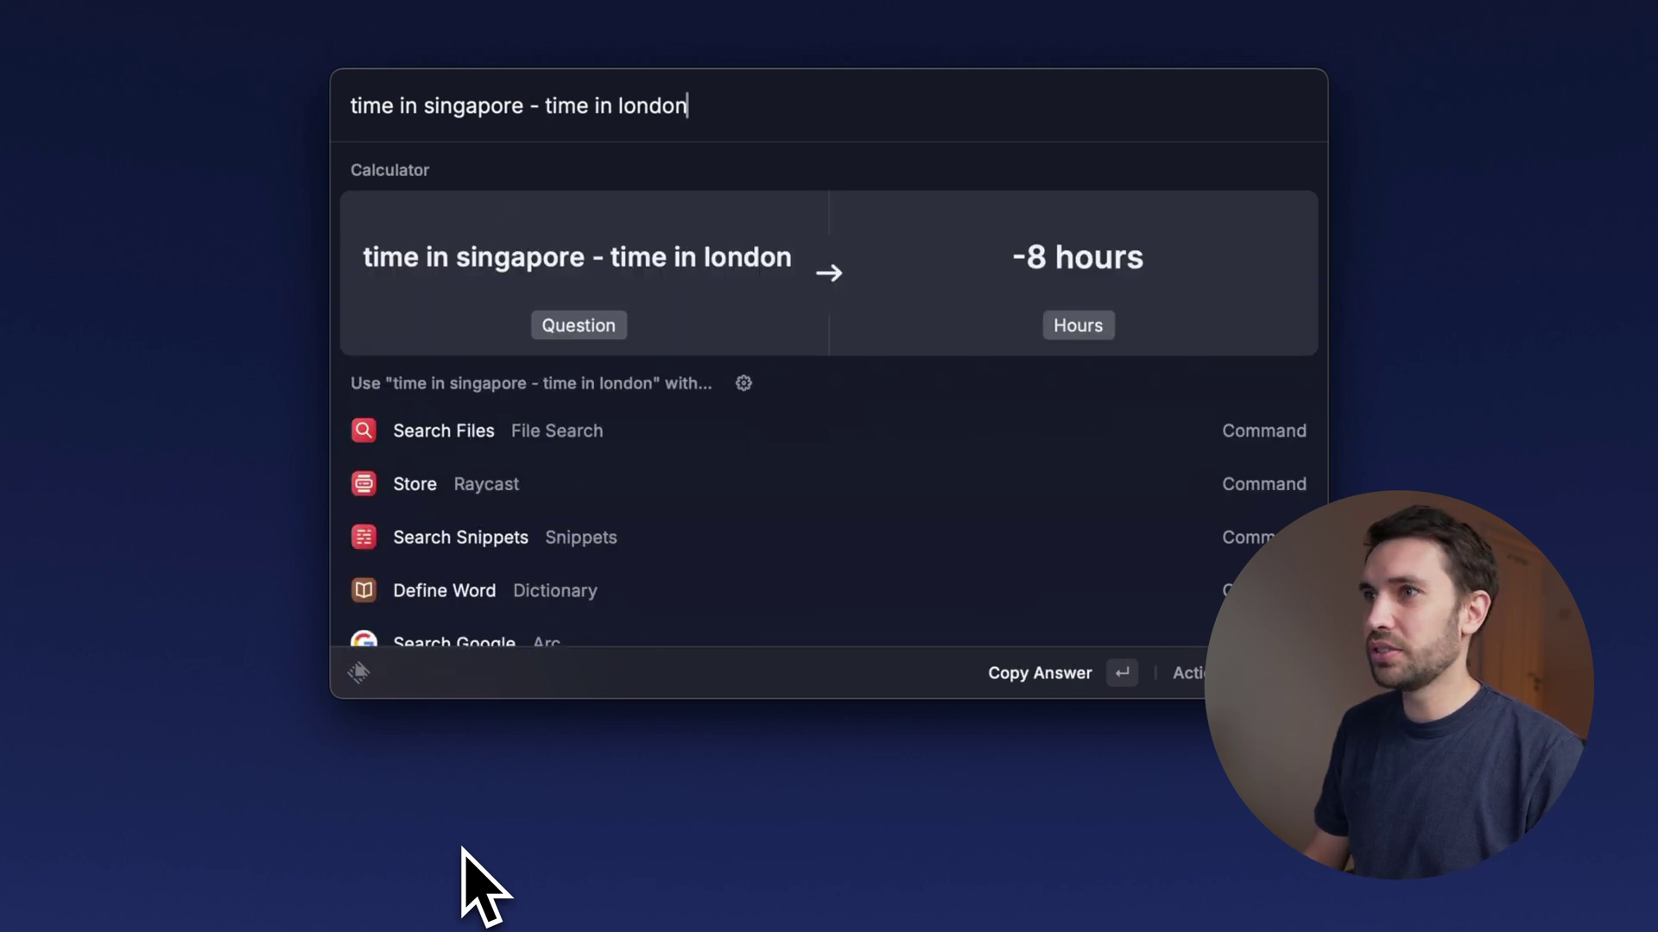
key(Escape)
text(time in sf)
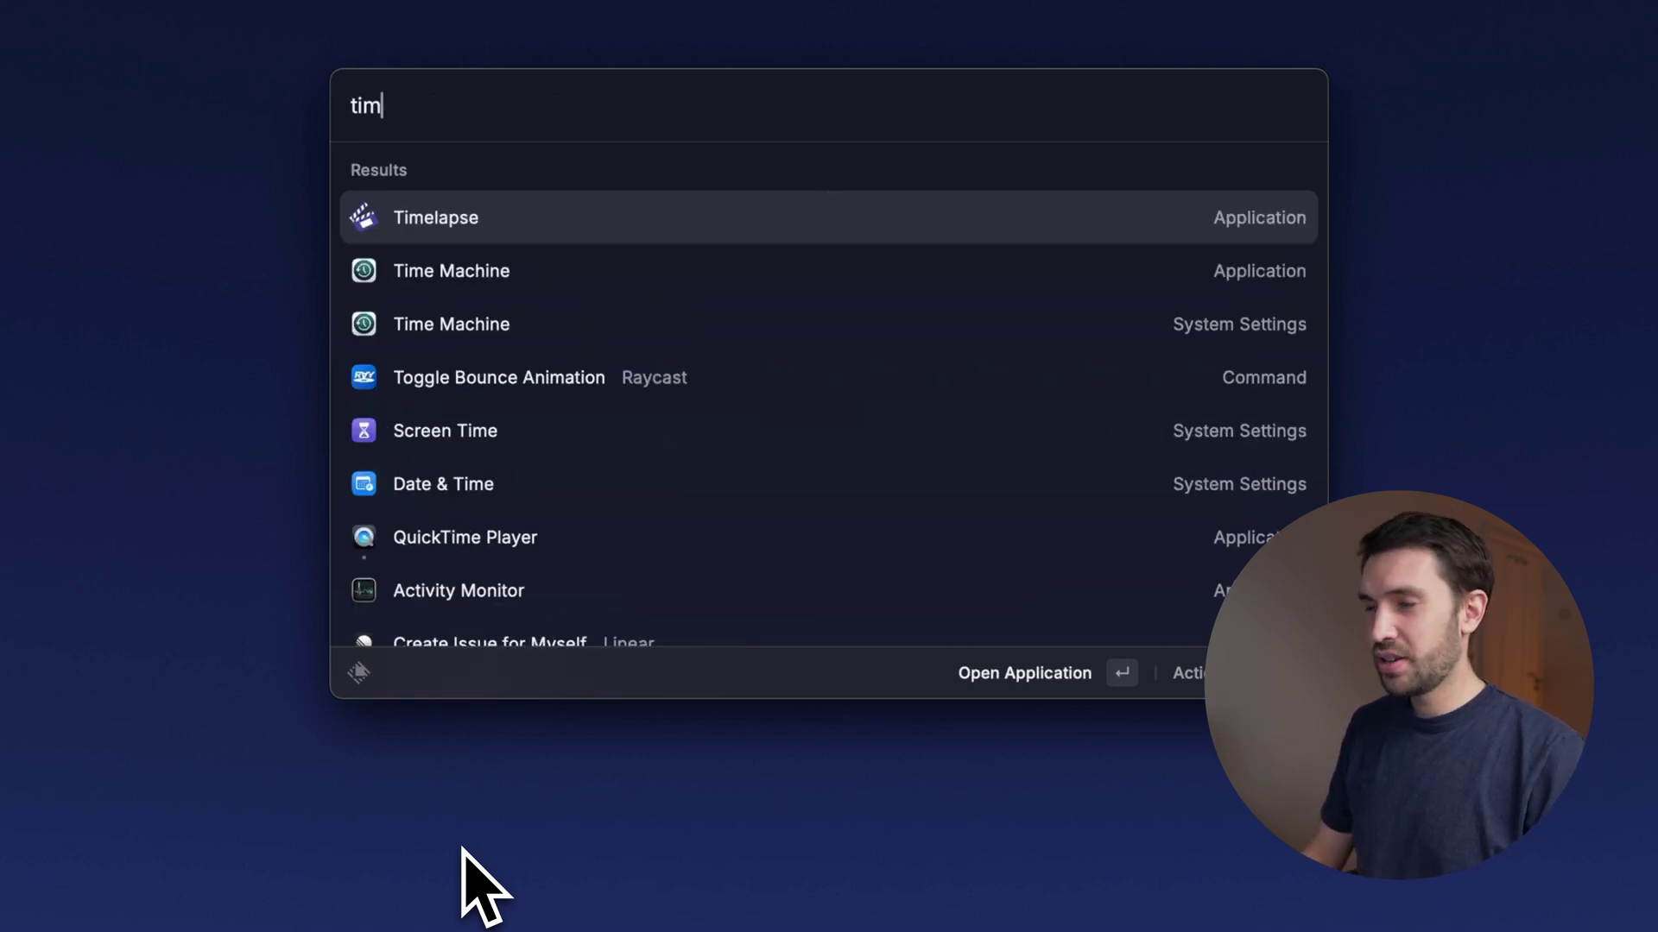
text( 40 minutes from now)
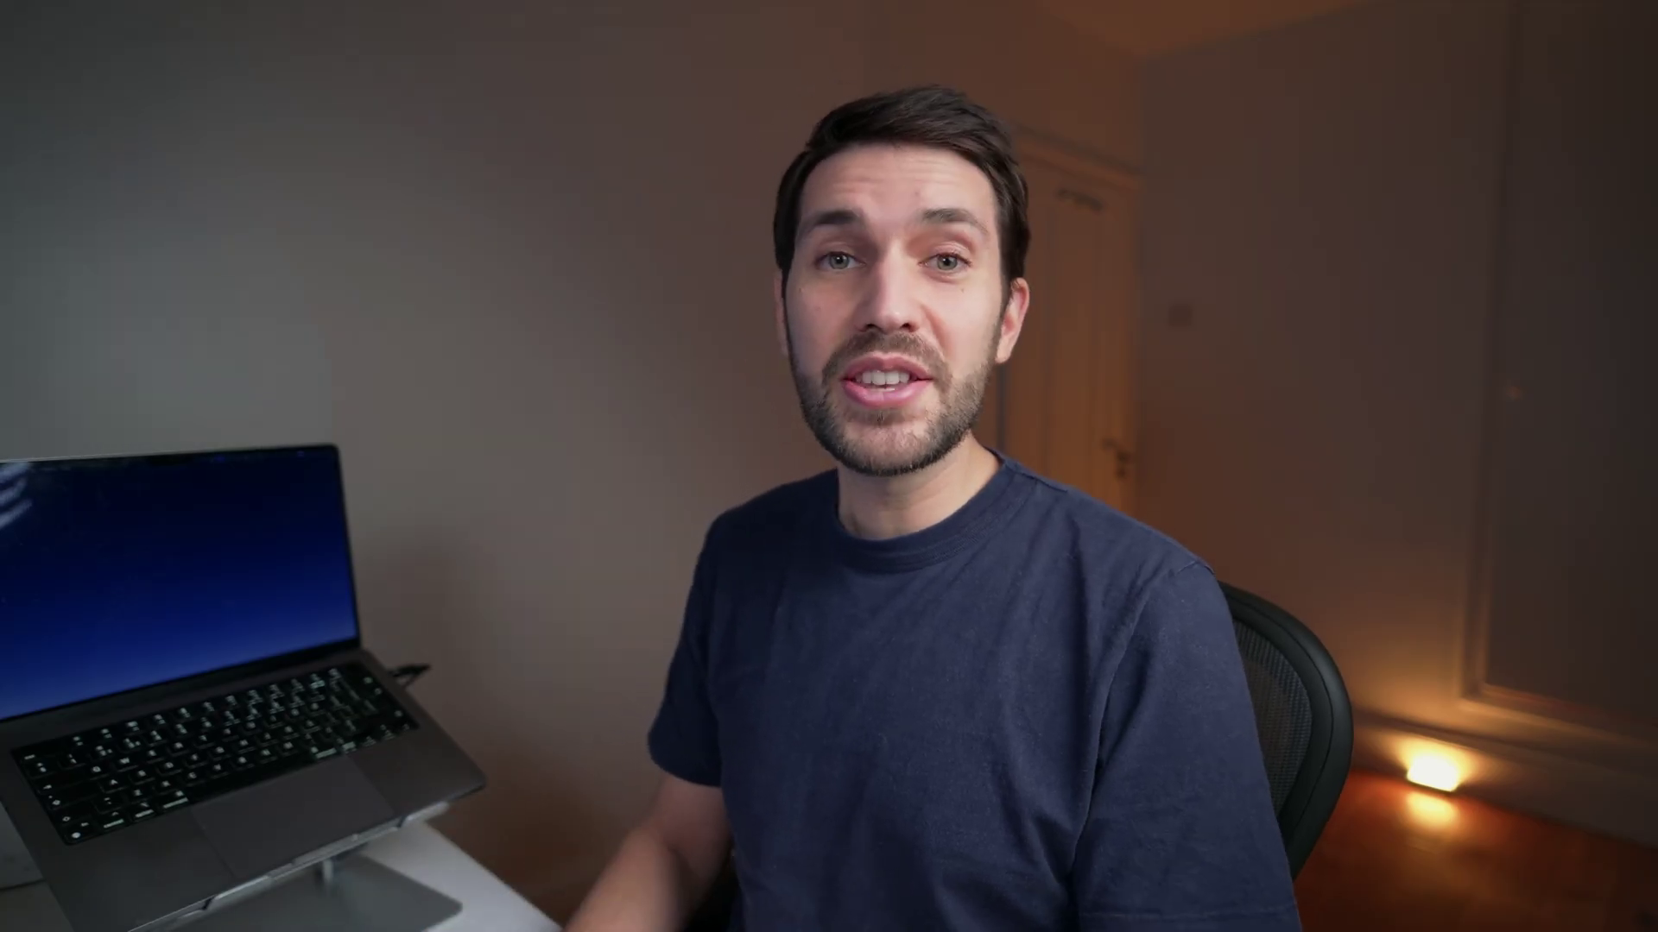
Convert '1 pint in ml', then insert 'imperial' after 1 to get 568.261 mL
text(1 pin)
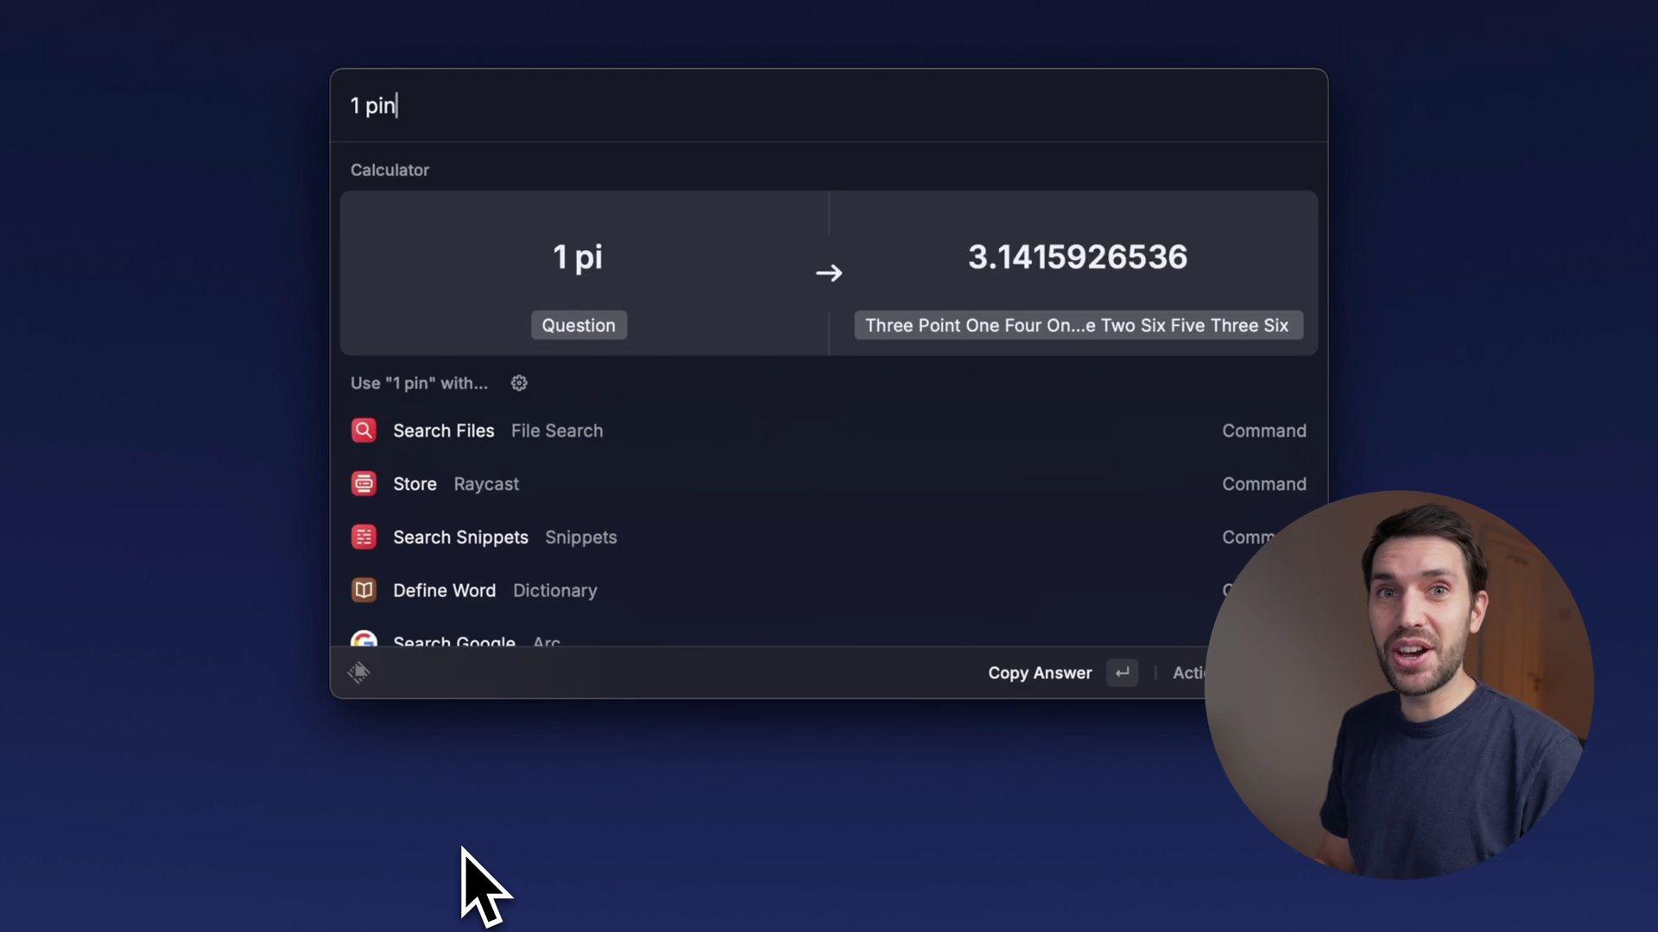
text(t in ml)
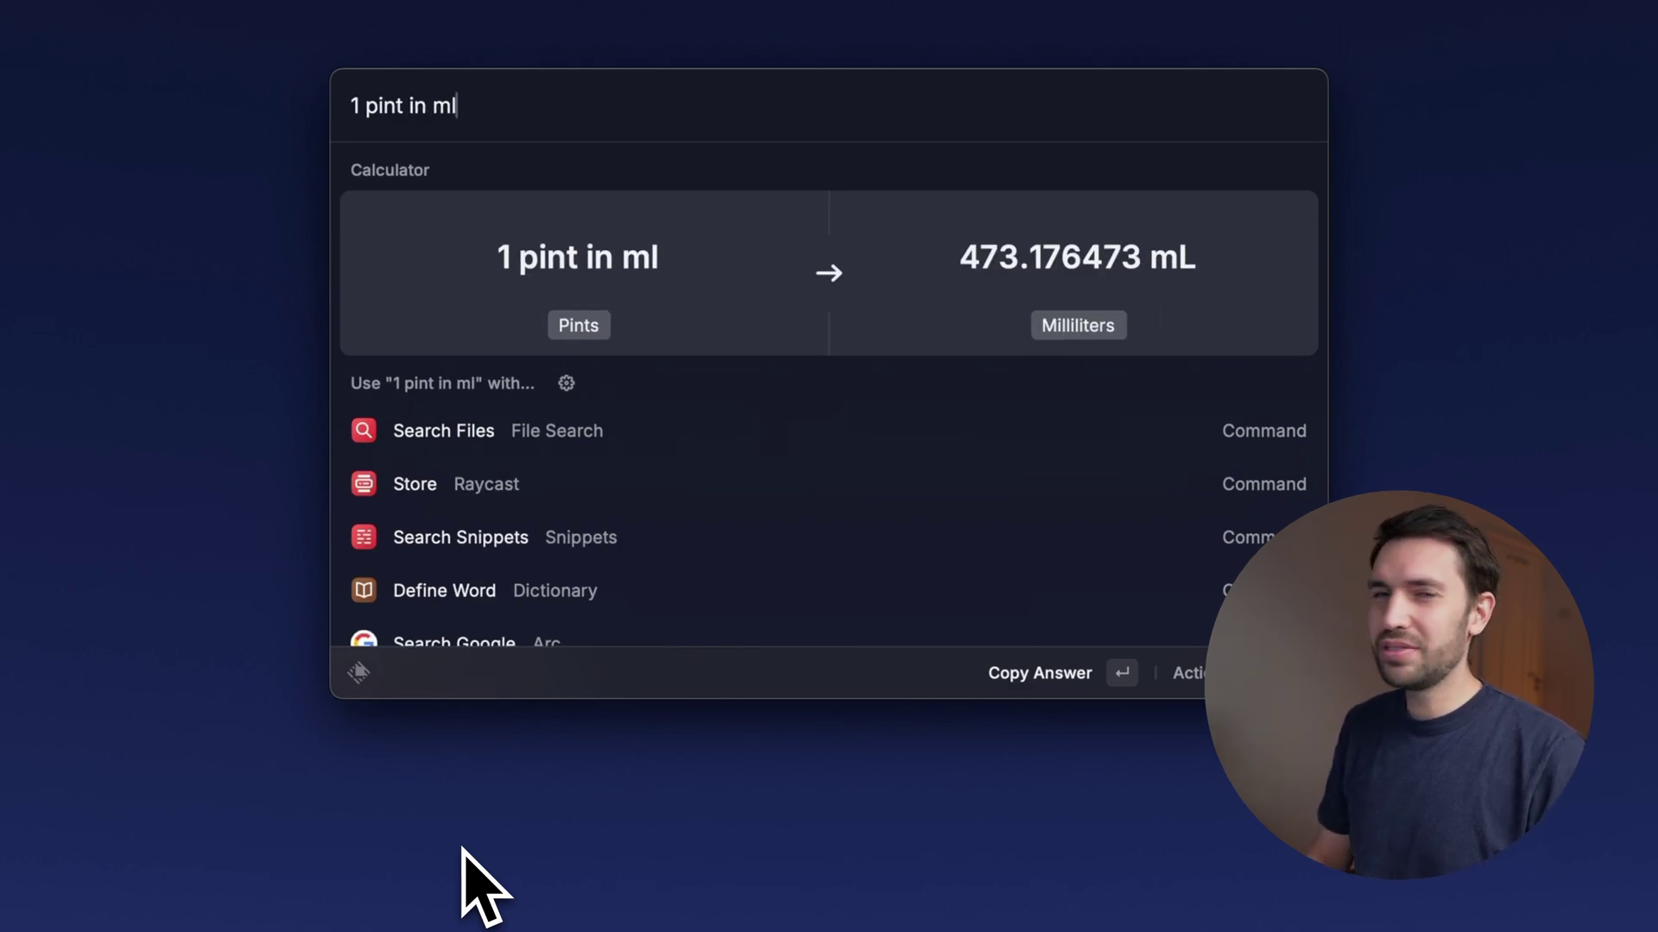
key(super+Left)
key(Right)
text(imperial)
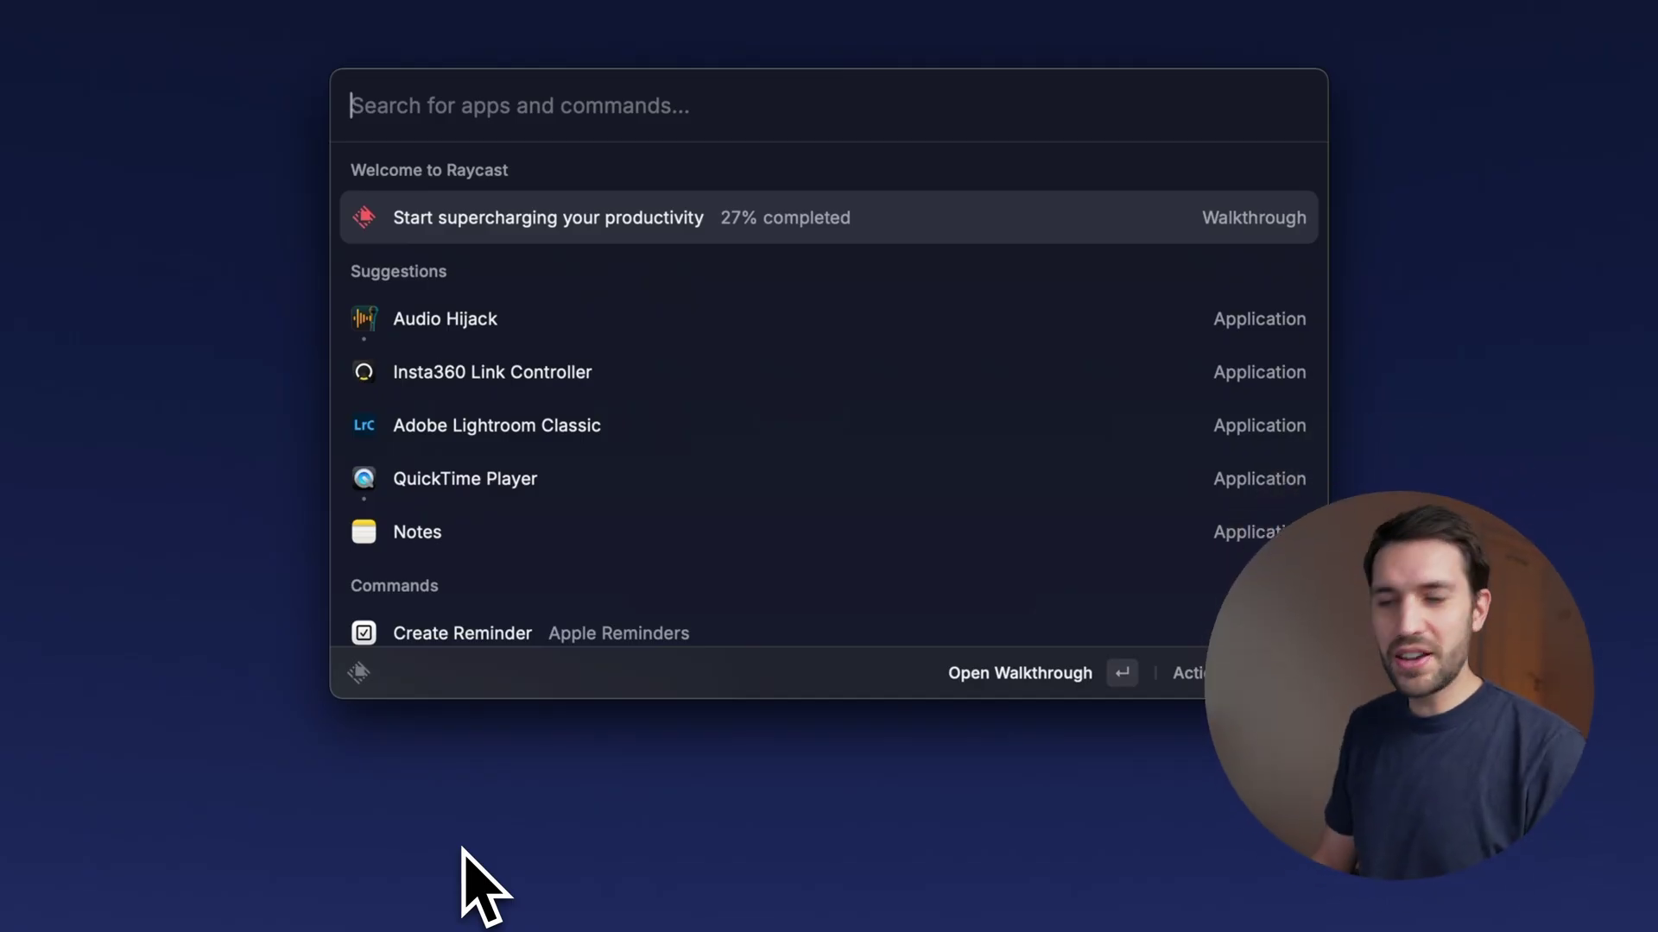
Calculate '5 days from now', then days until Christmas and until 5th February 2026
text(5 days from now)
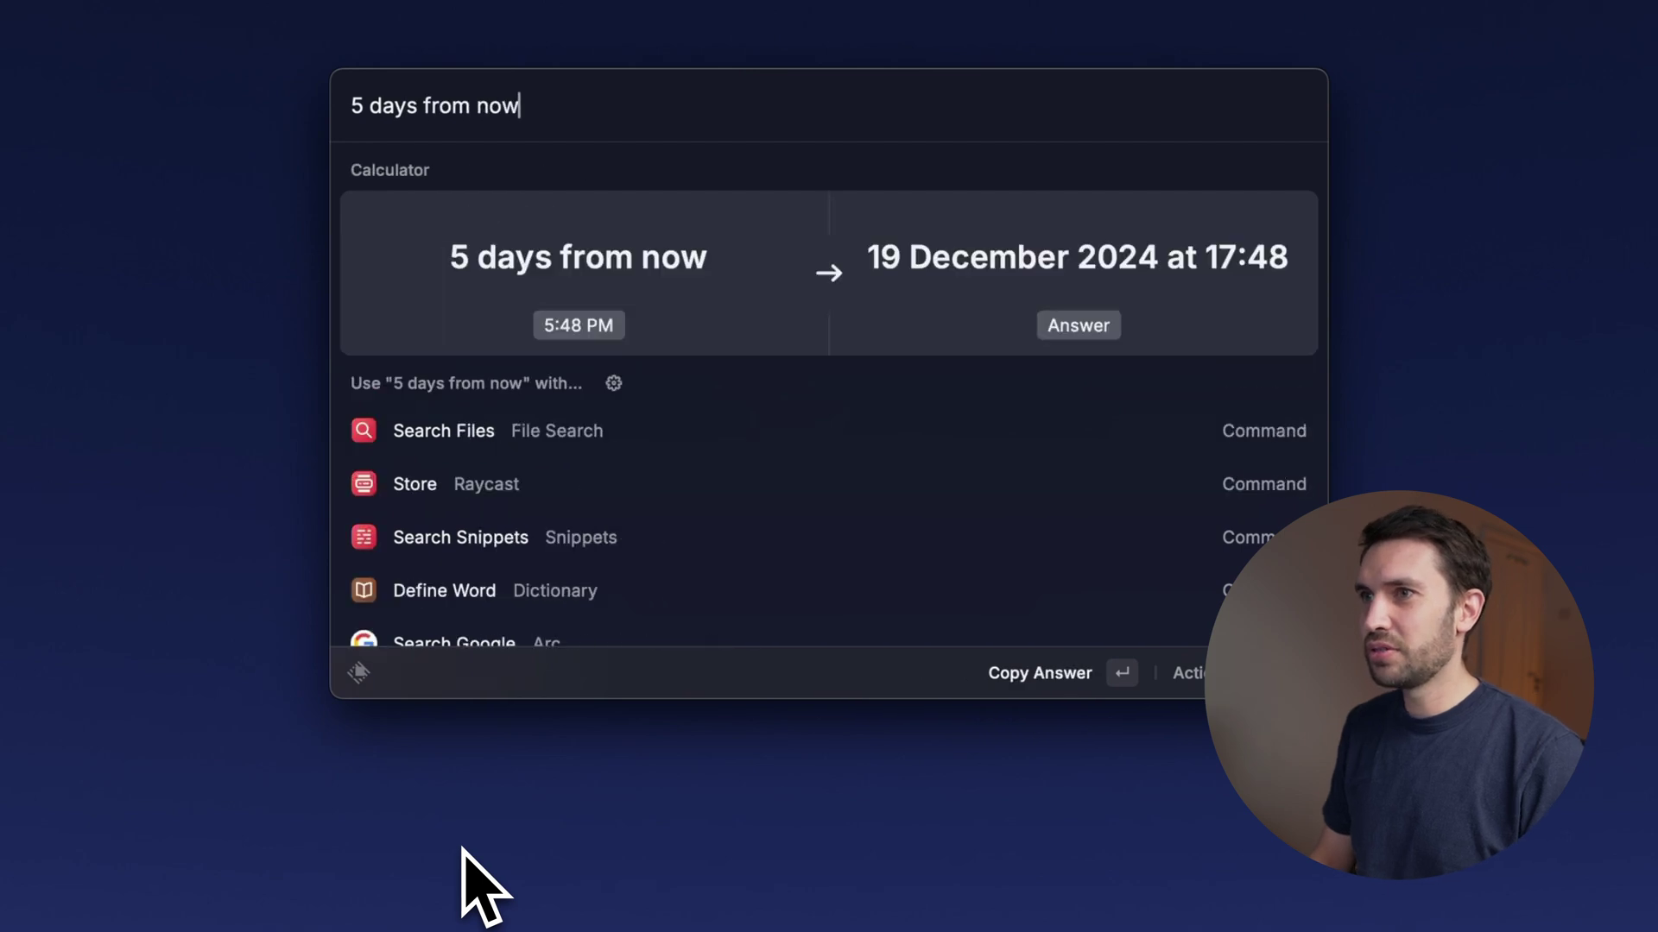
key(super+BackSpace)
text(days until Ch)
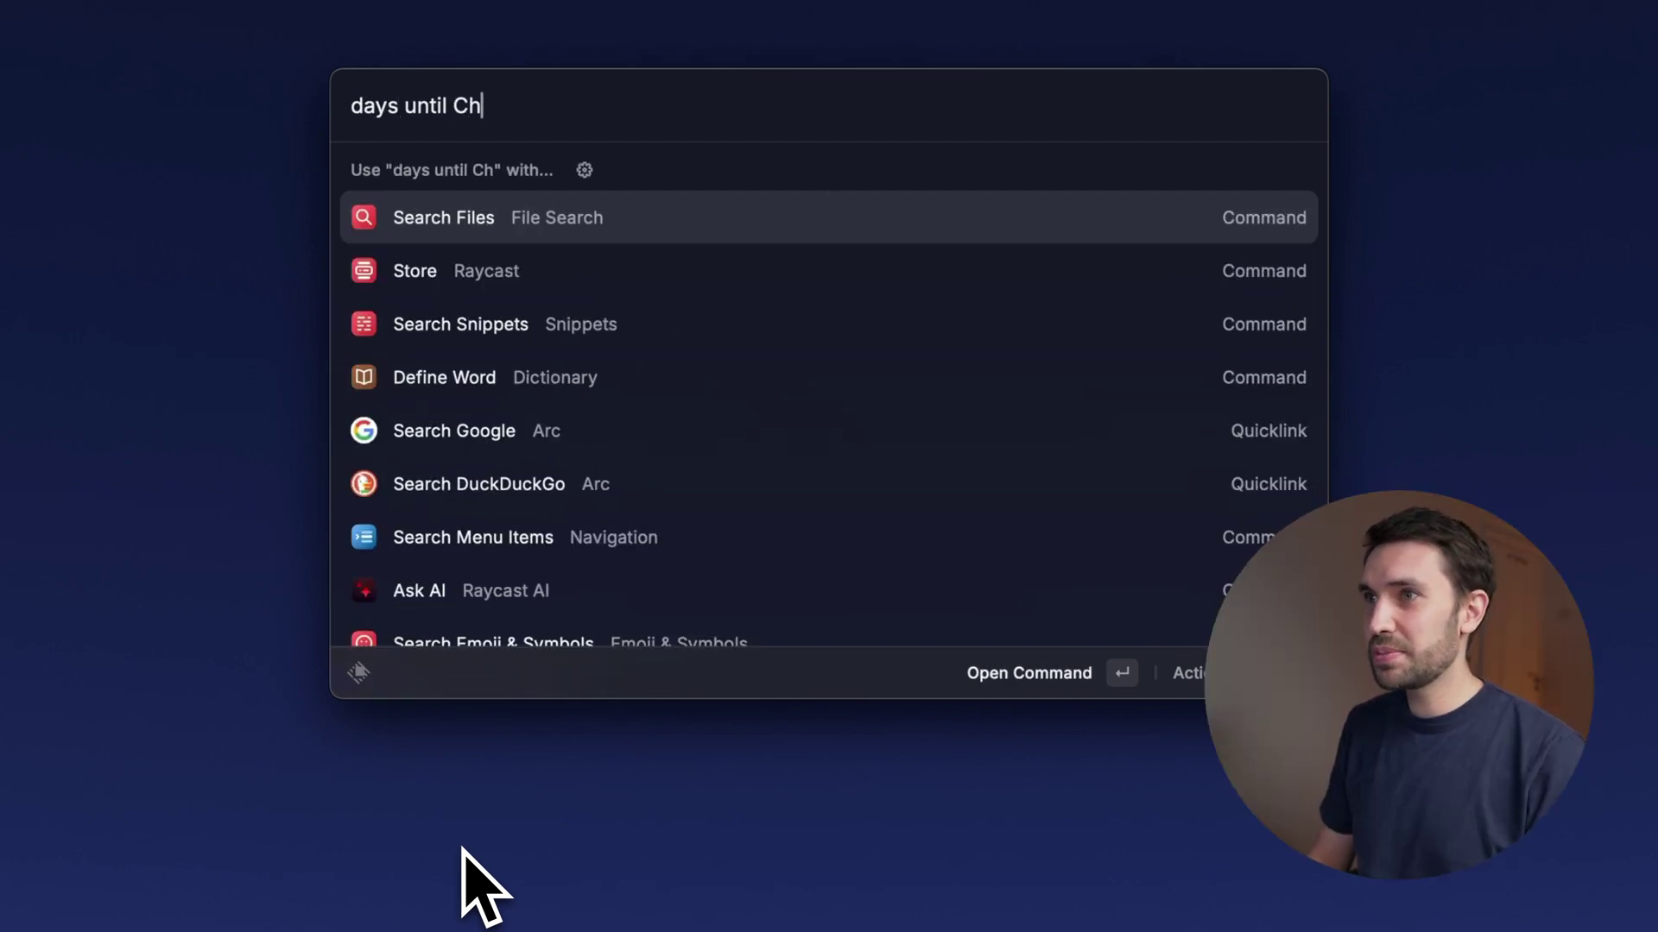
text(ristmas)
key(alt+BackSpace)
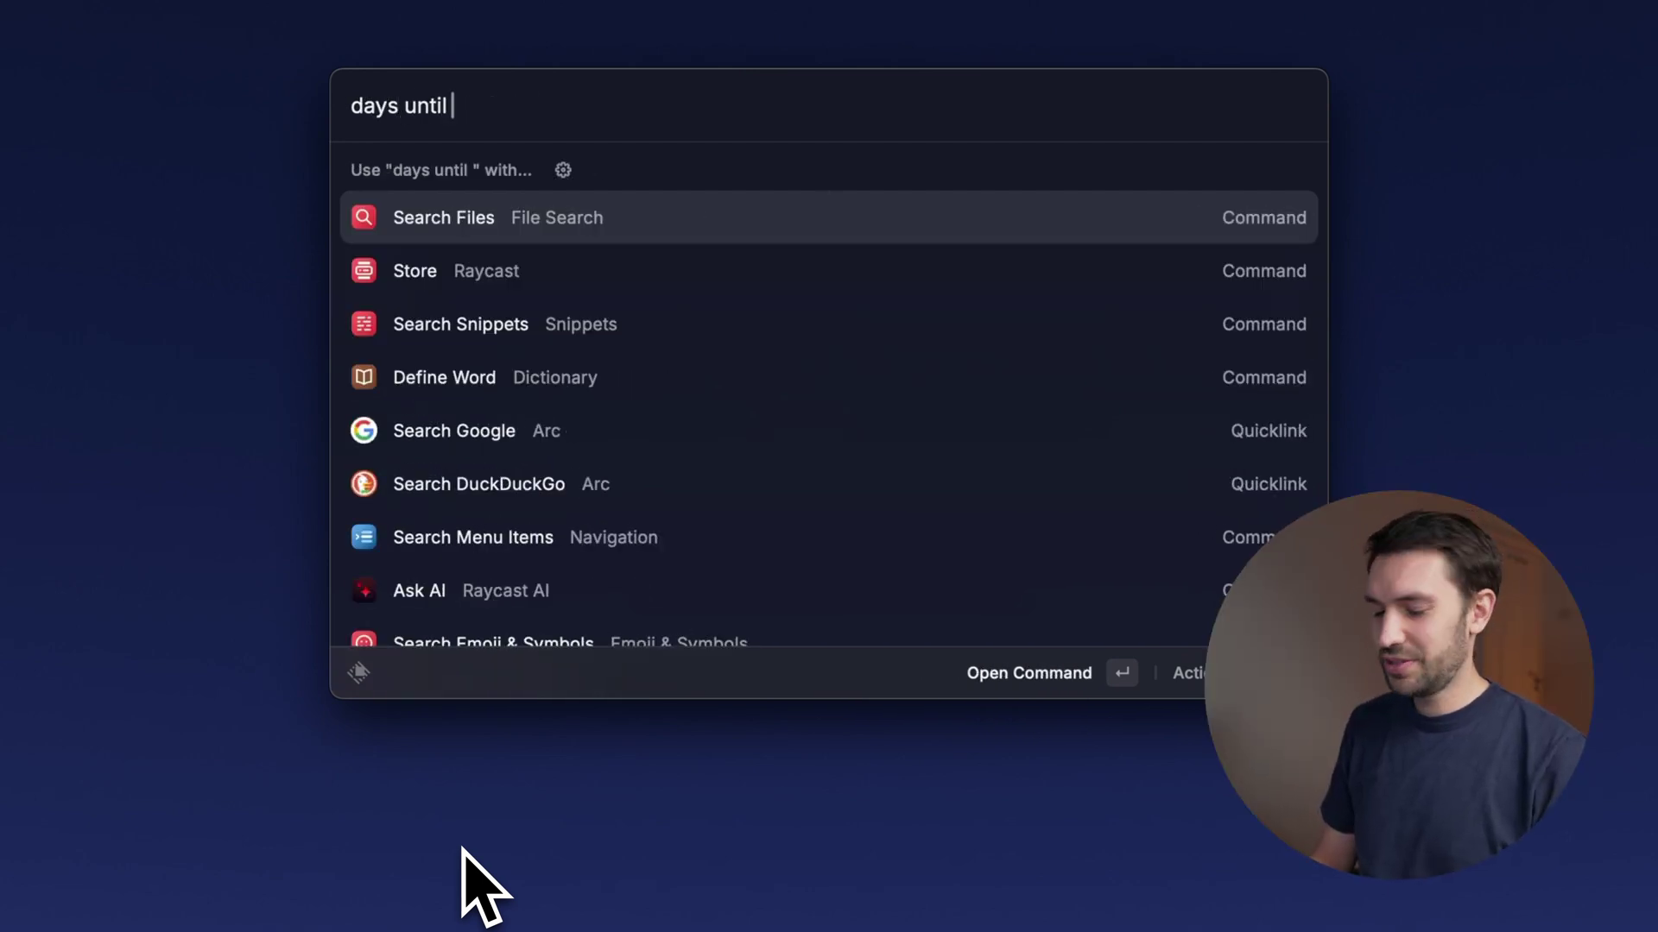
text(5th February 2026)
key(super+a)
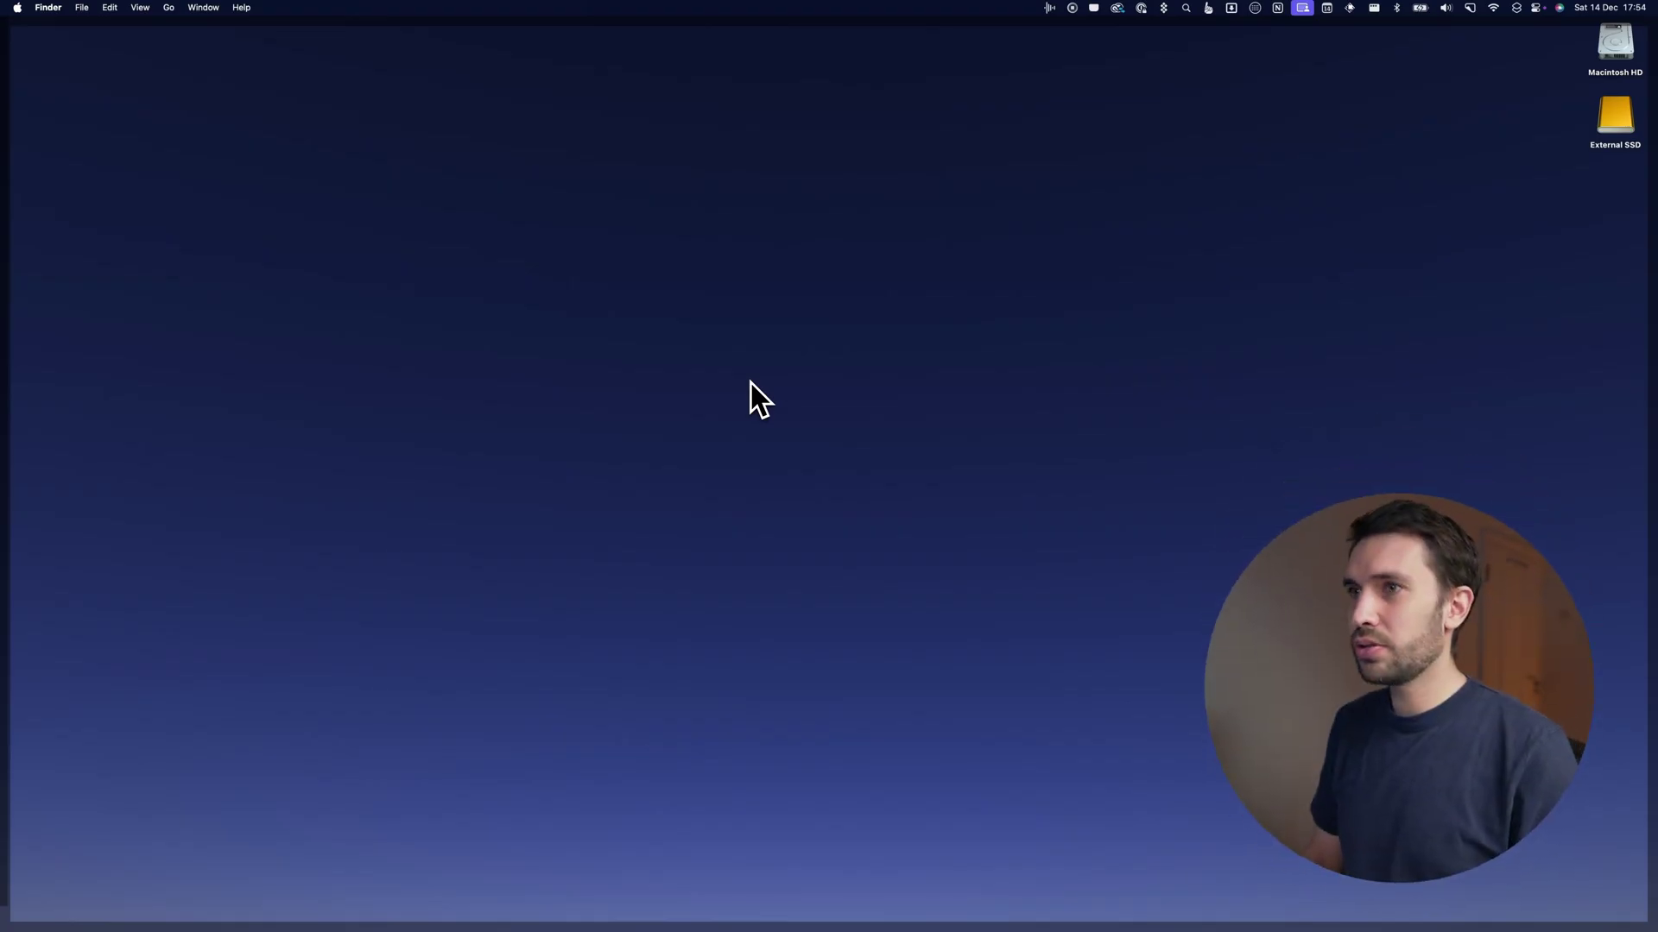
Search 'Raycast notes' and open Raycast Notes with a blank note
key(alt+space)
text(Raycast notes)
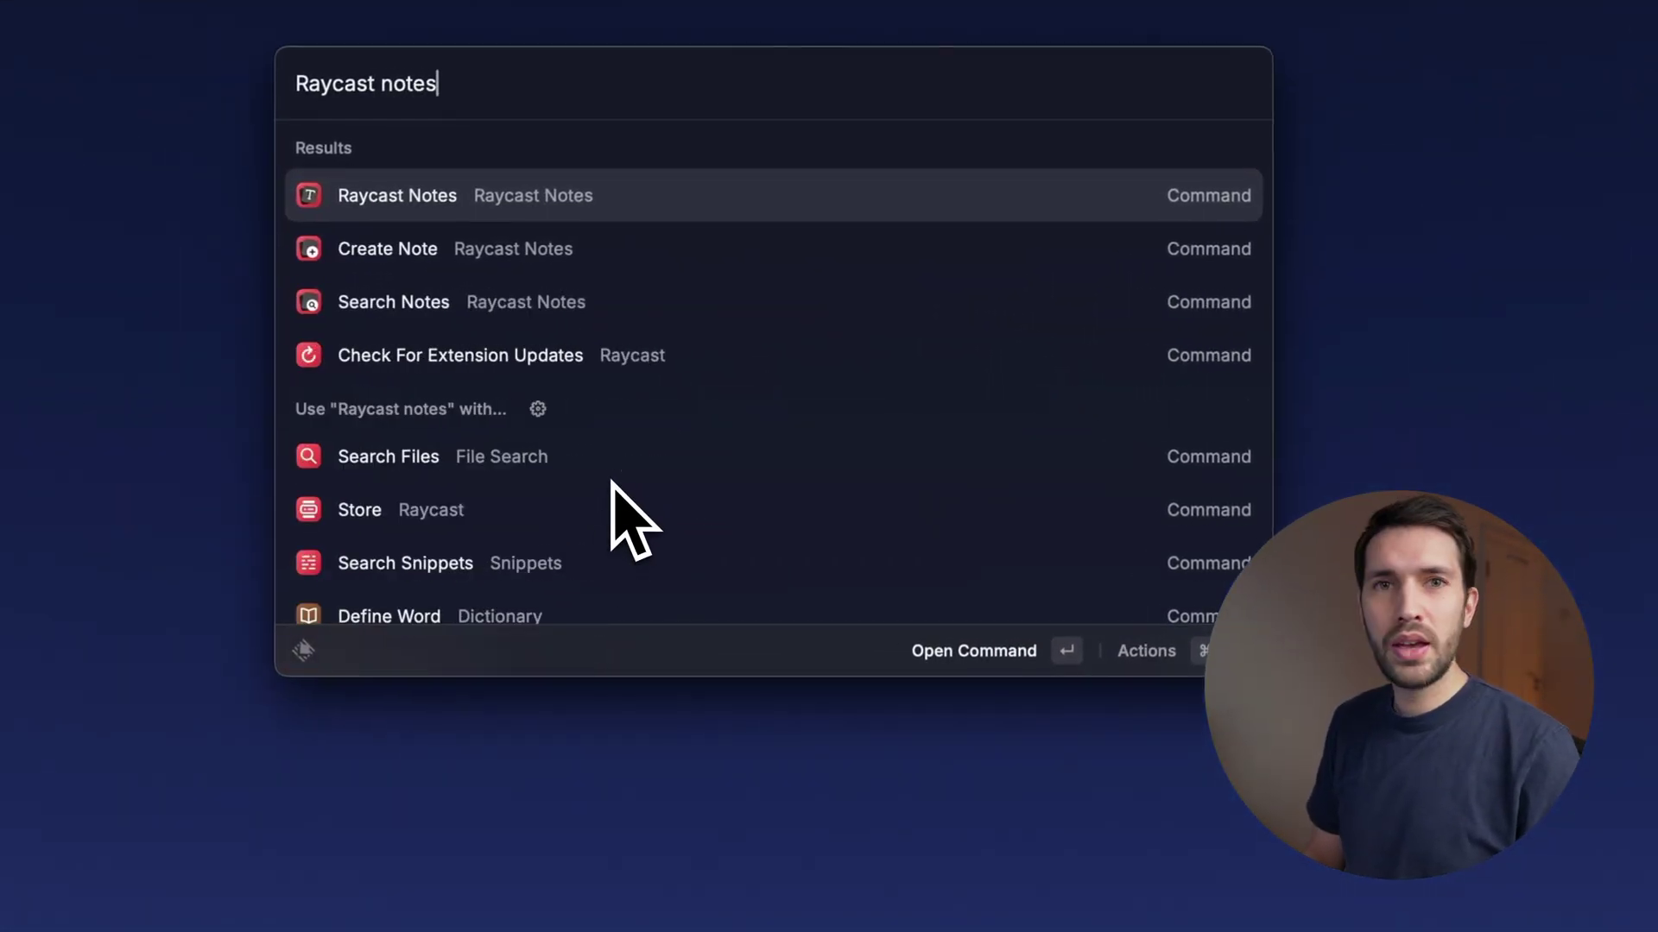
key(Return)
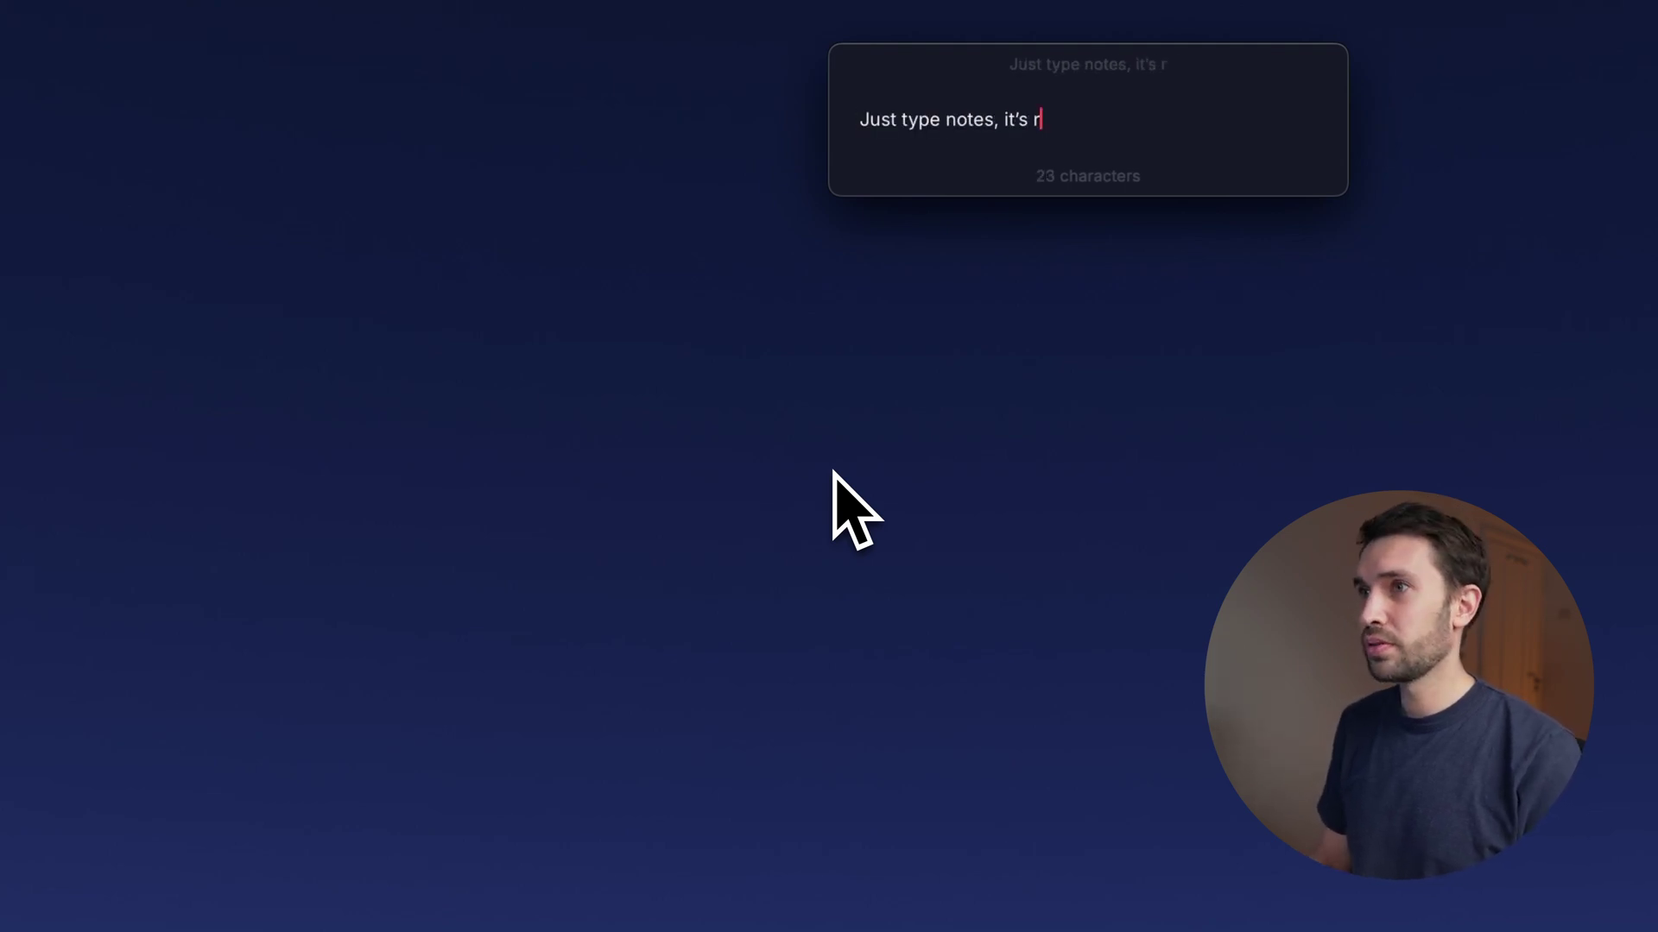
Write the note "Just type notes, it's really quick!" with an export line, then show export options
text(eally quick!)
key(Return)
key(Return)
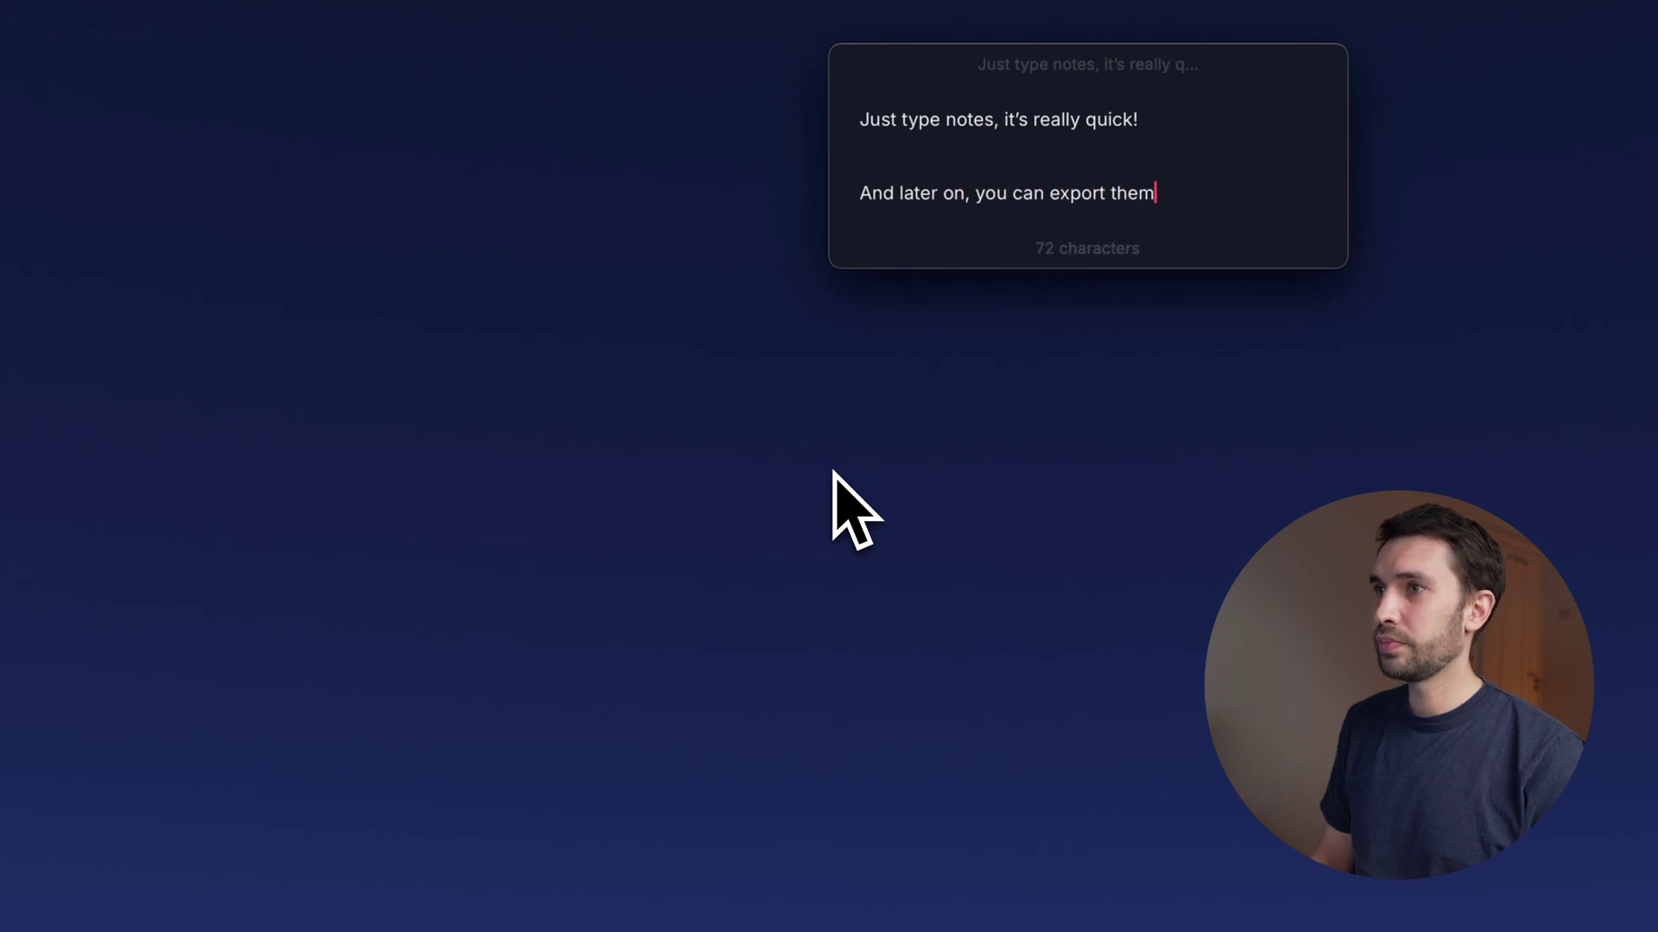
text(app)
key(Return)
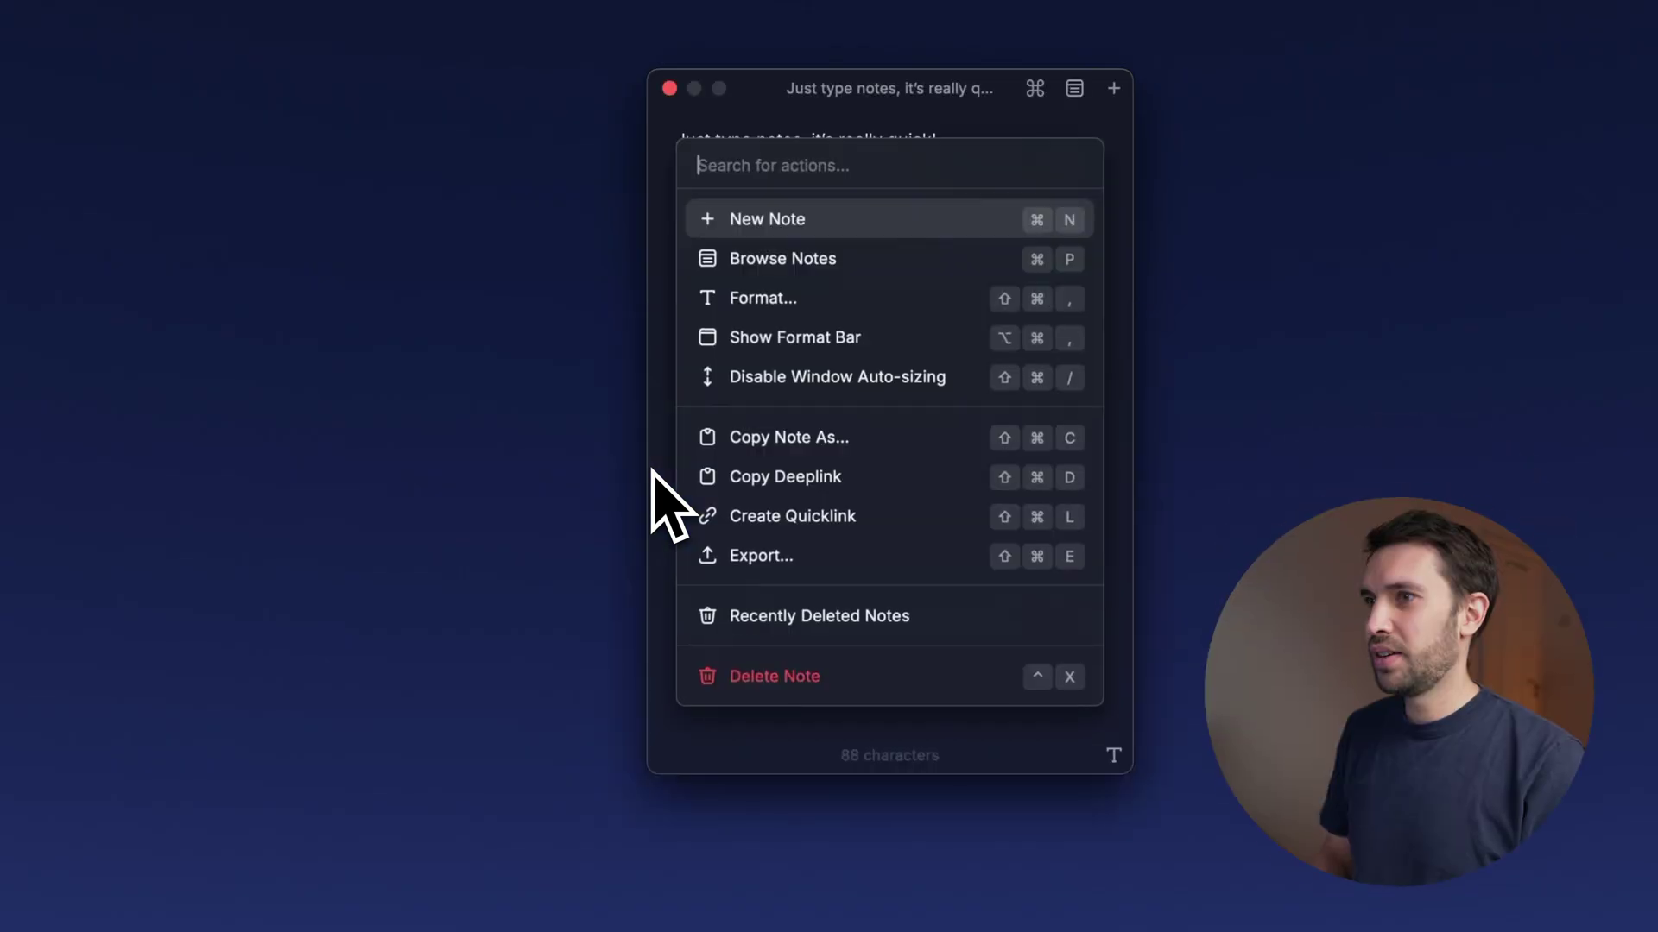
key(super+shift+e)
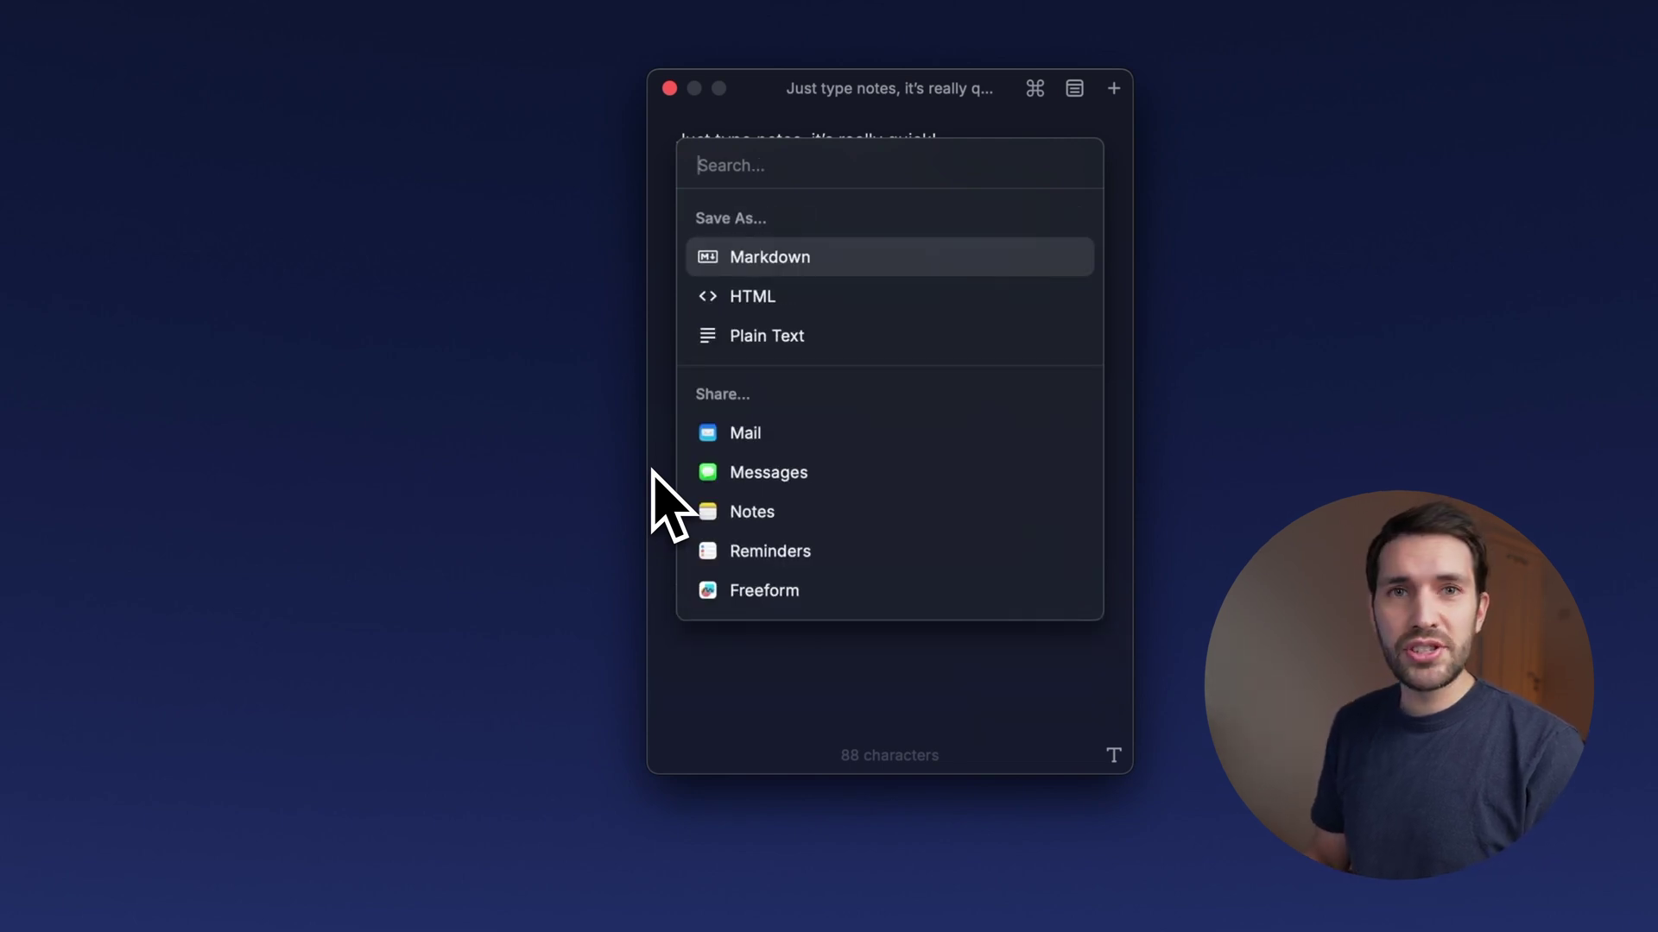
key(Down)
key(Down)
key(Down)
key(Down)
key(Down)
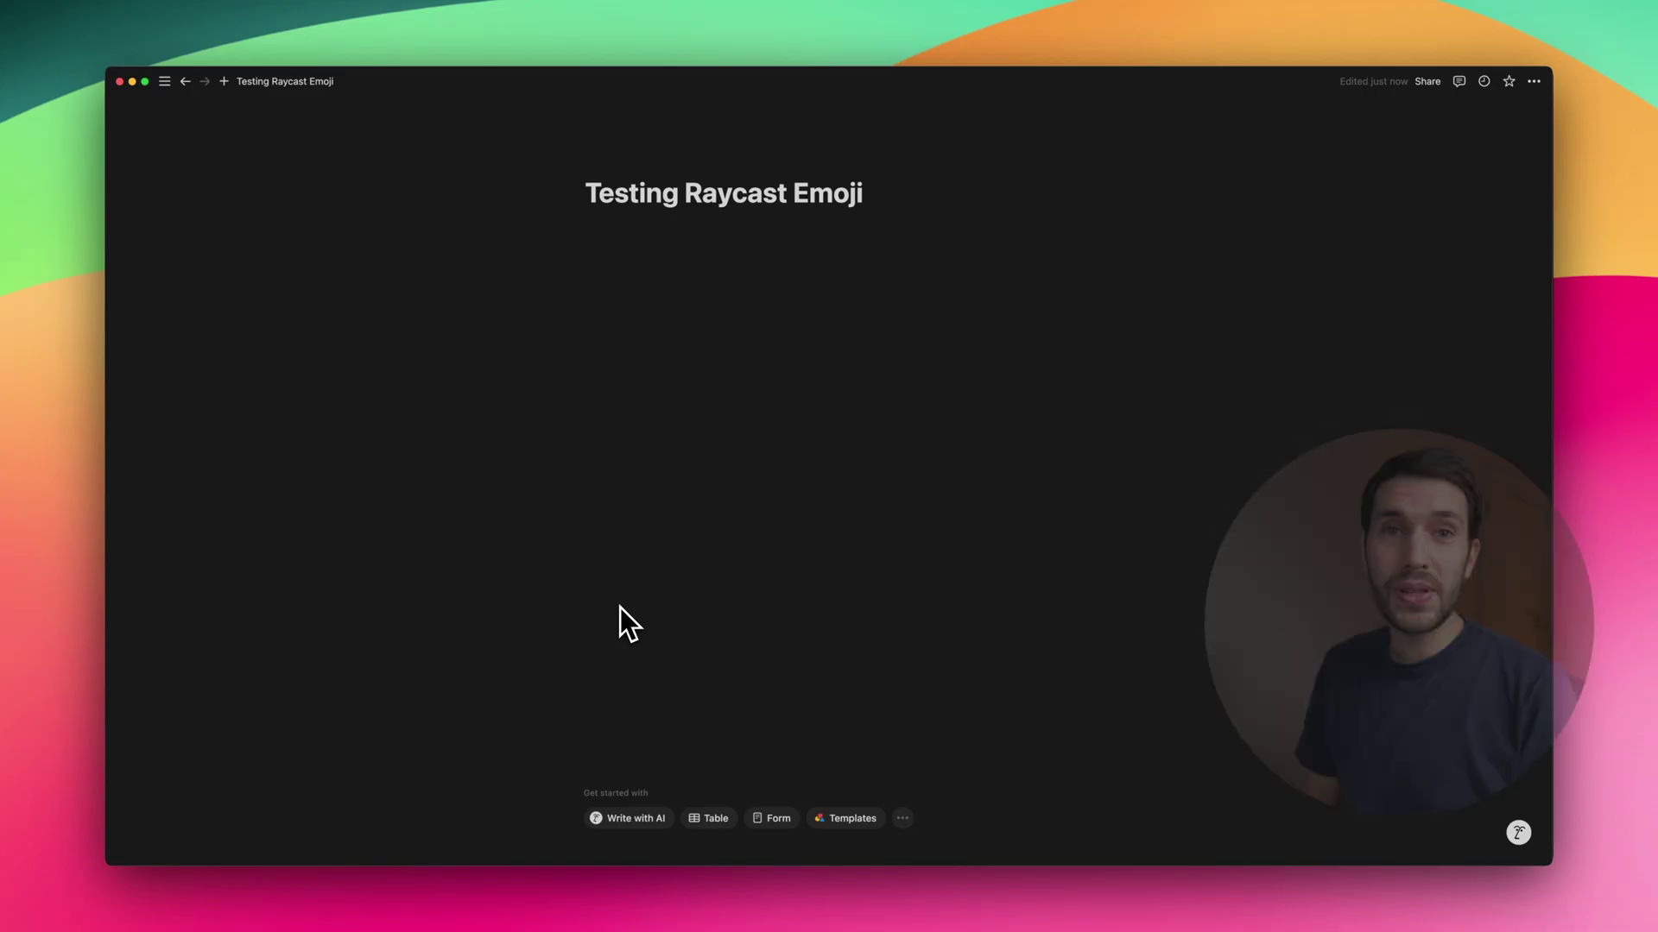
Search emojis for 'Laughing' and paste Rolling On The Floor Laughing into the Notion title
key(alt+space)
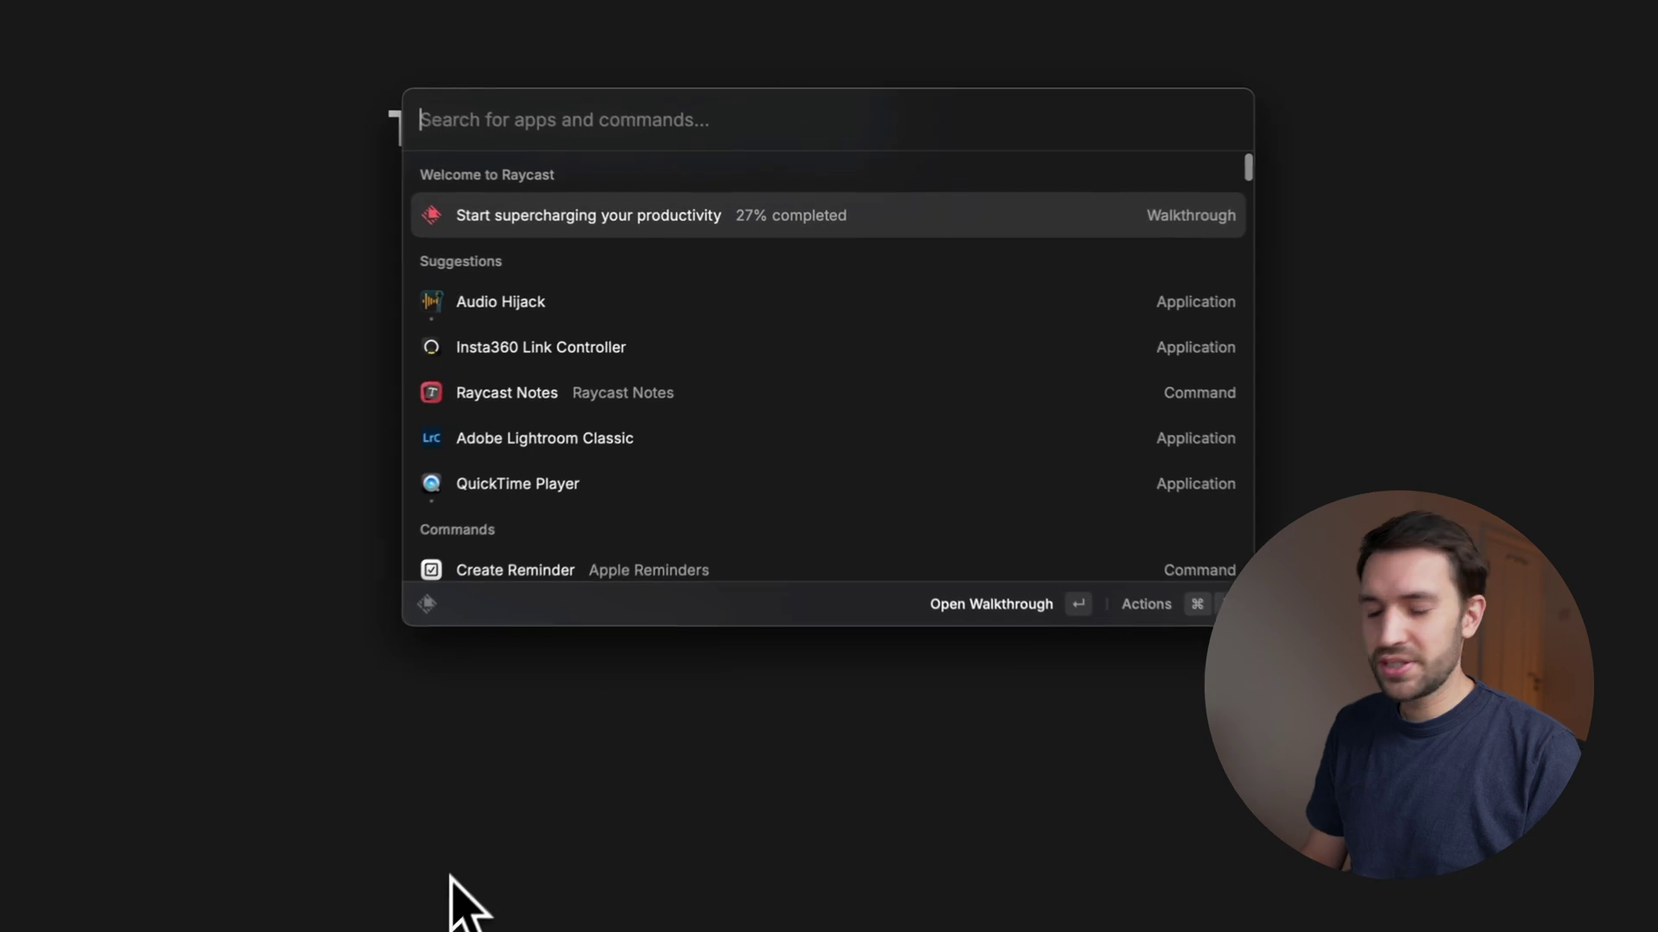
text(Emoj)
key(Return)
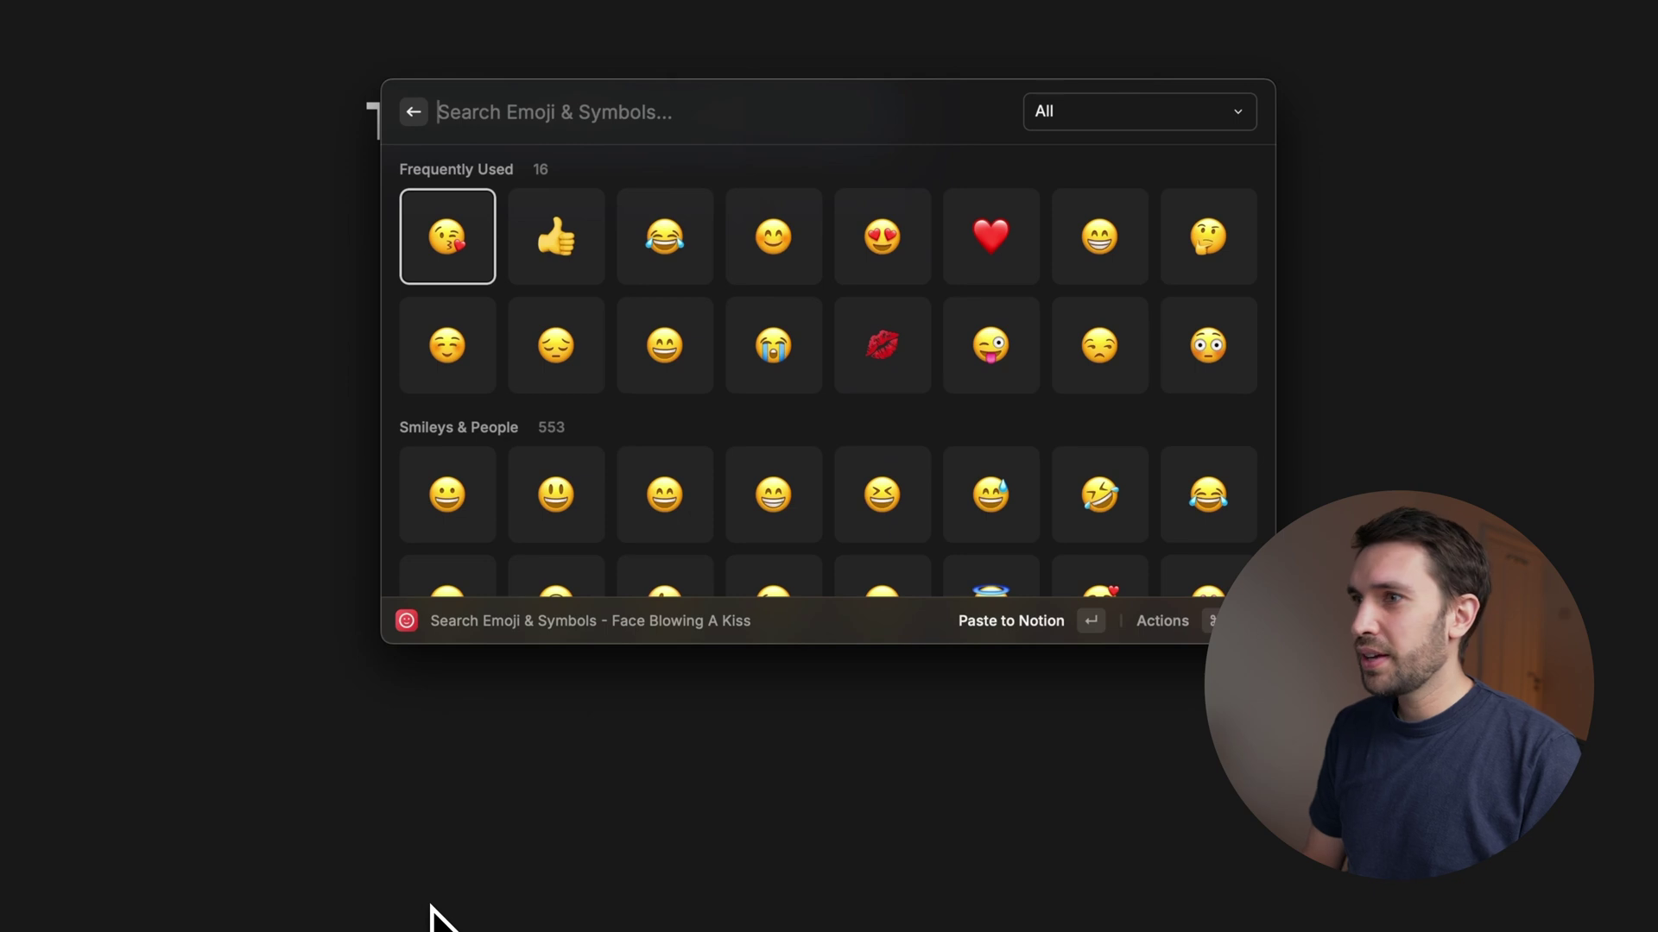
text(Laughing)
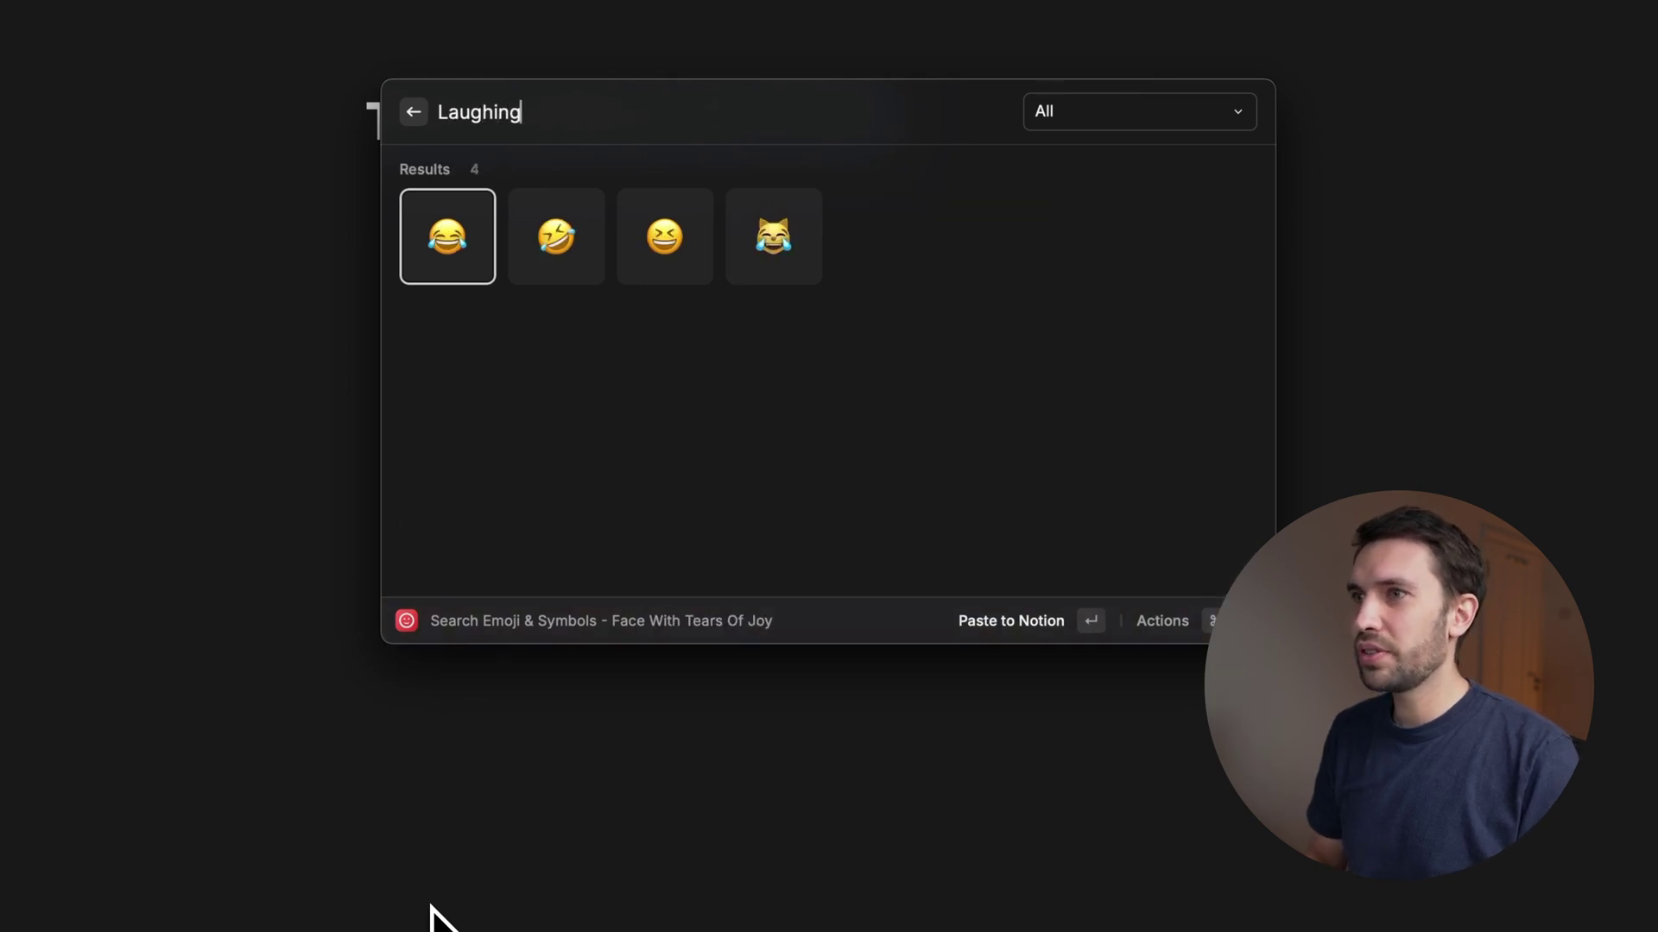
key(Right)
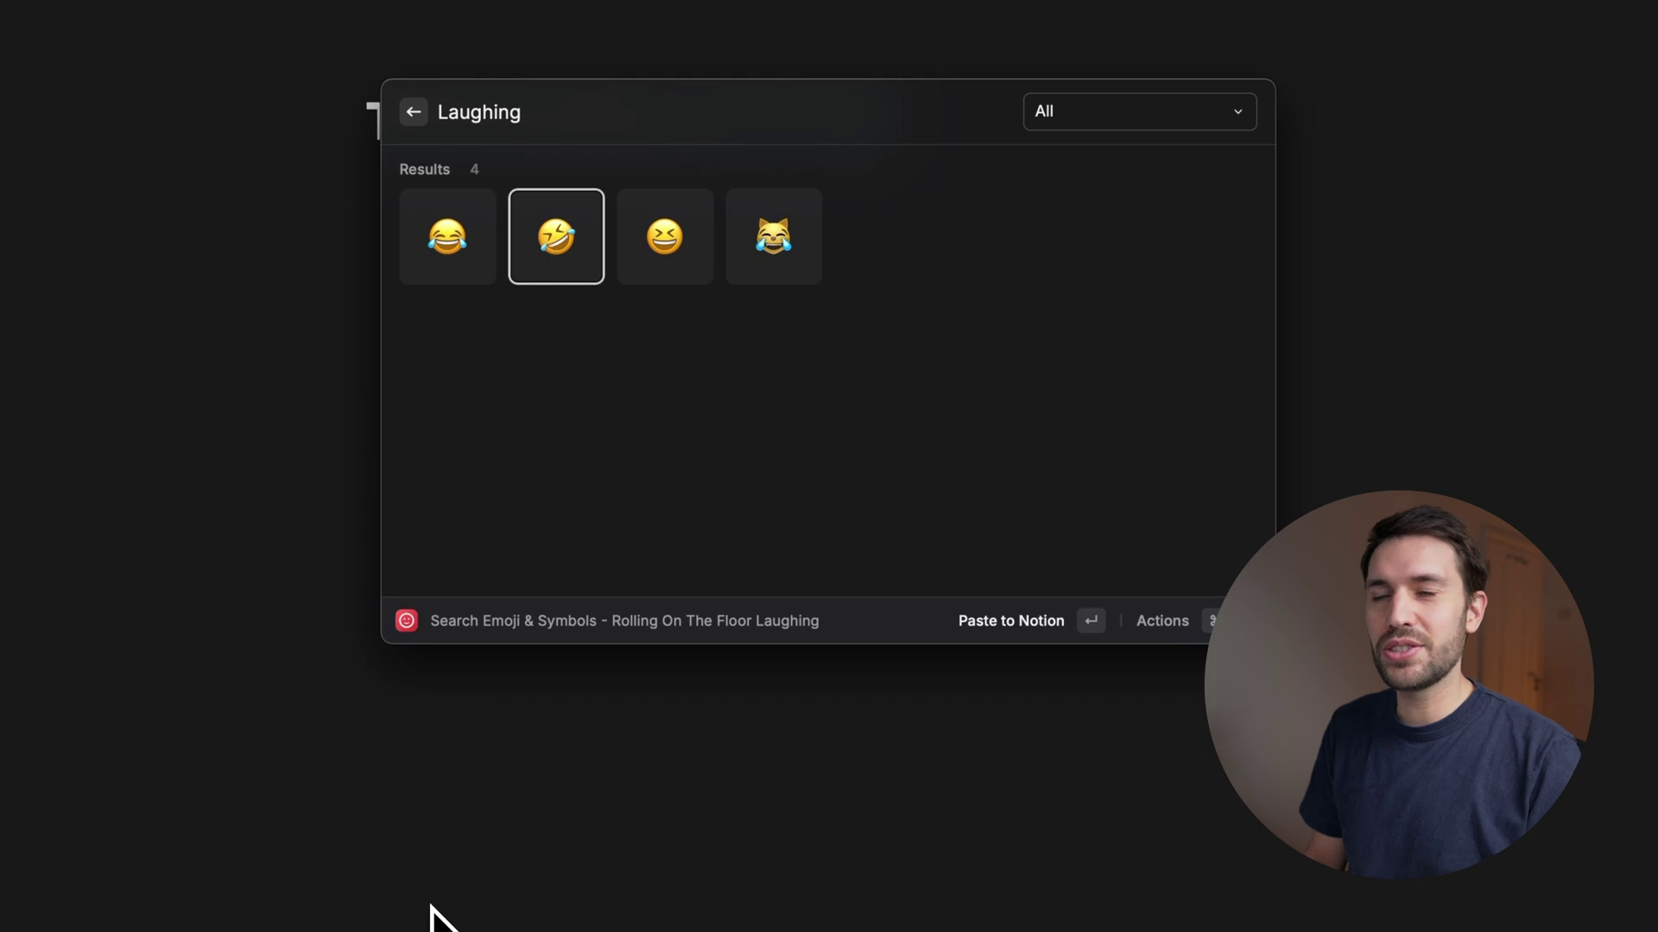
key(Return)
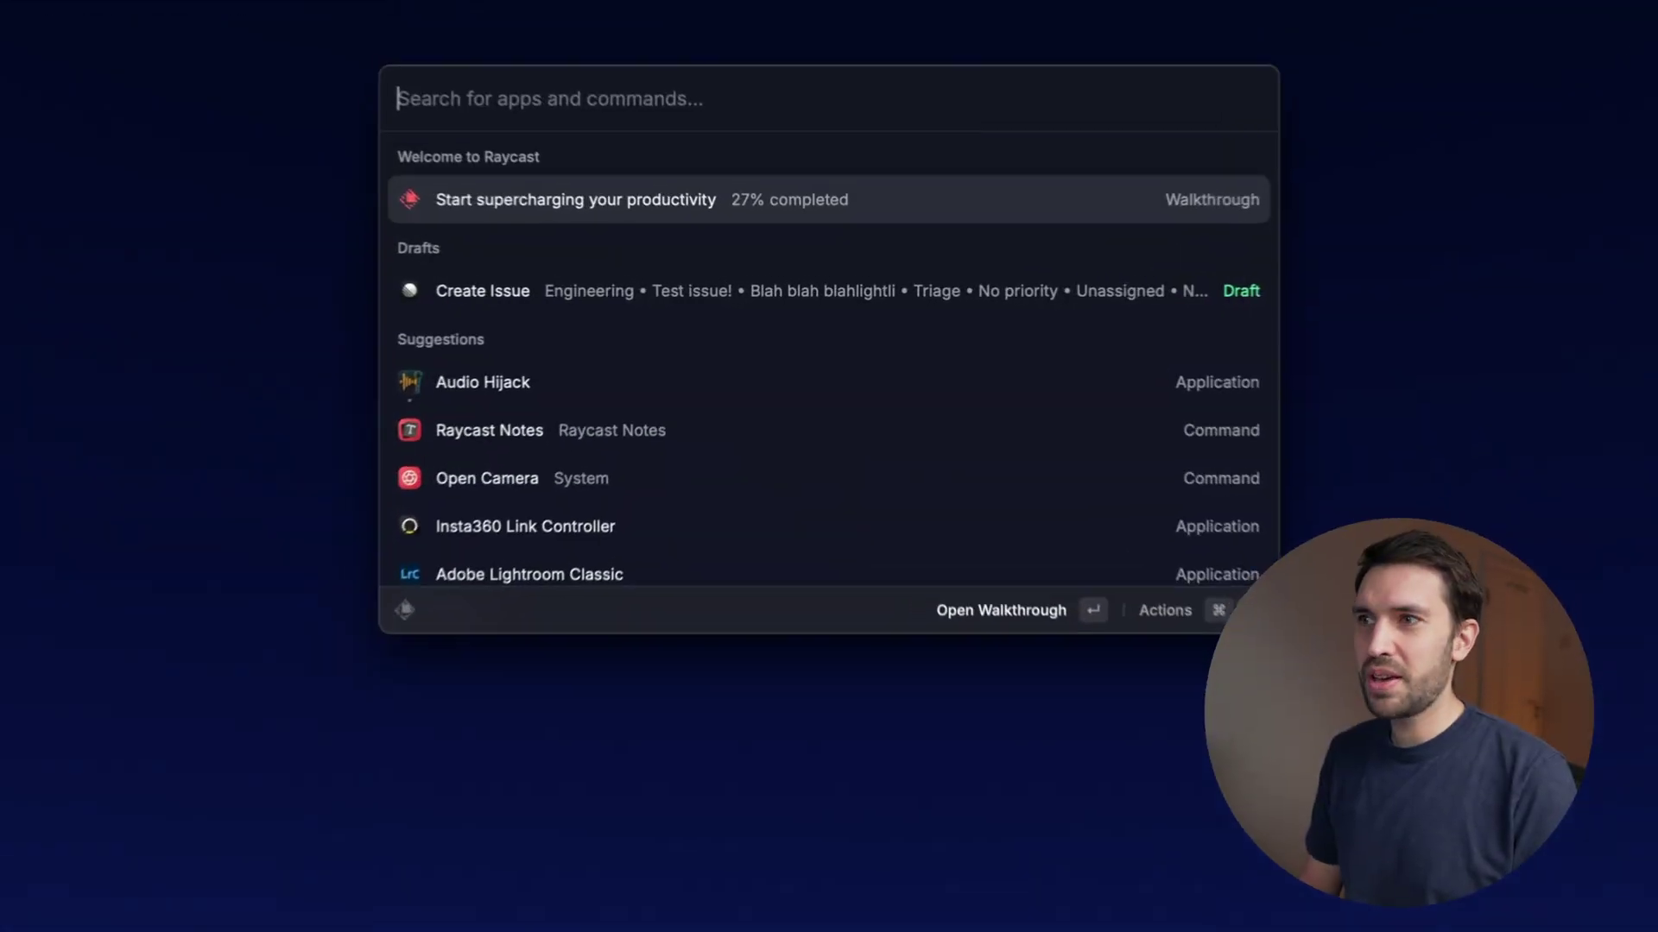
Search 'camera' in Raycast and launch Open Camera
text(camera)
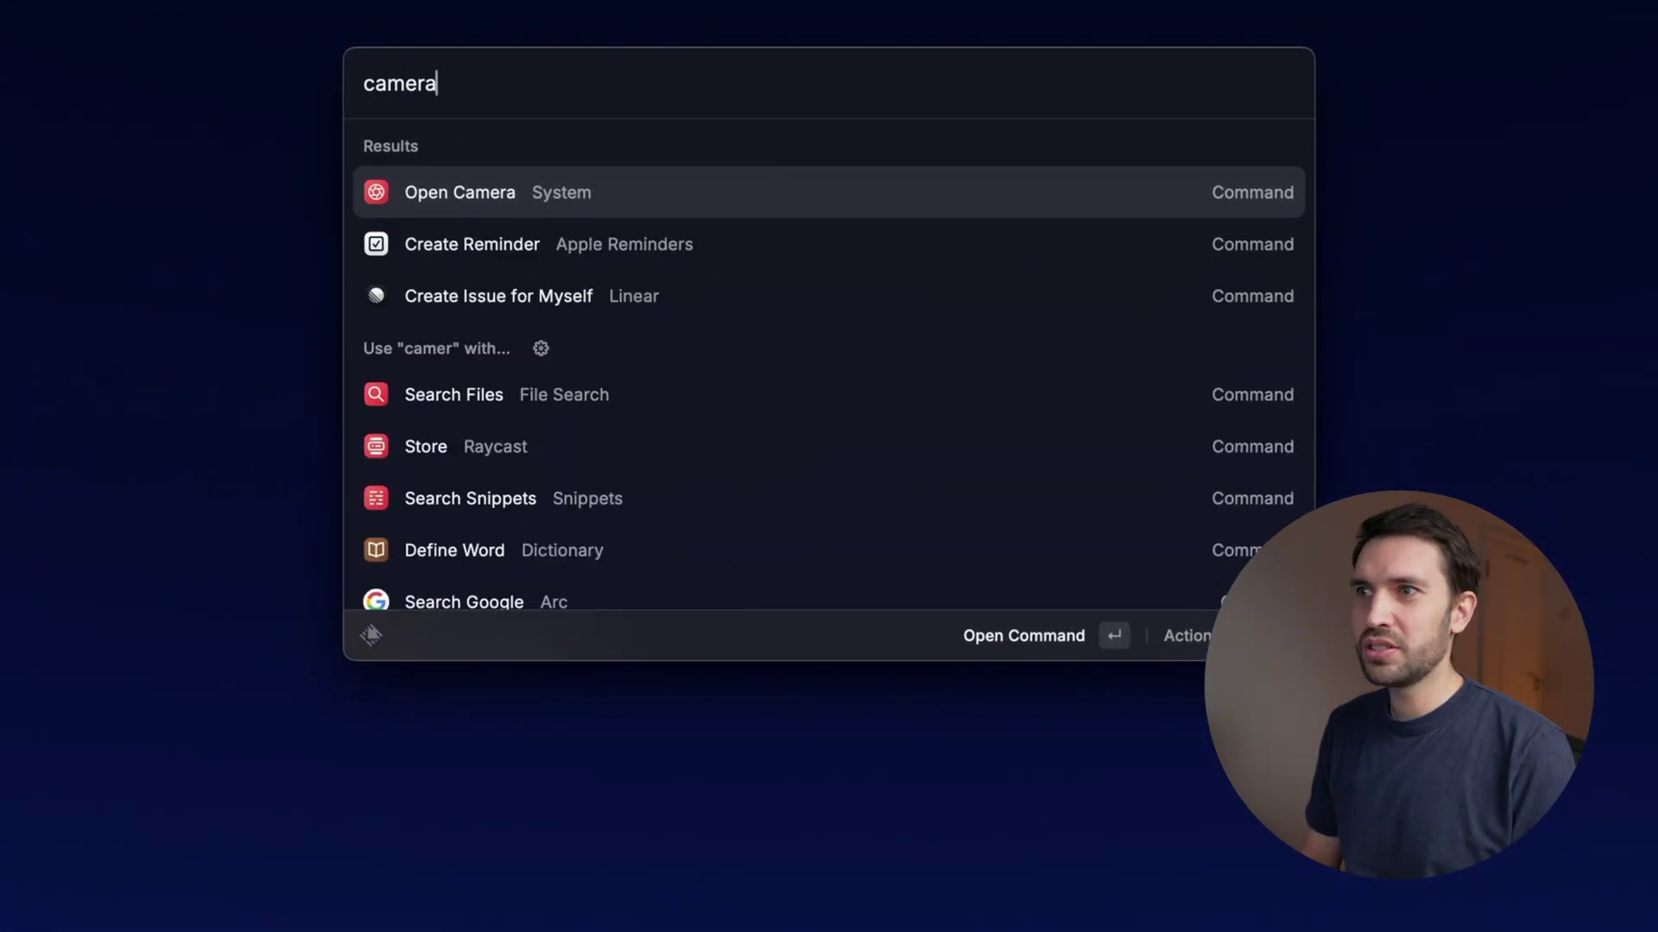
key(Return)
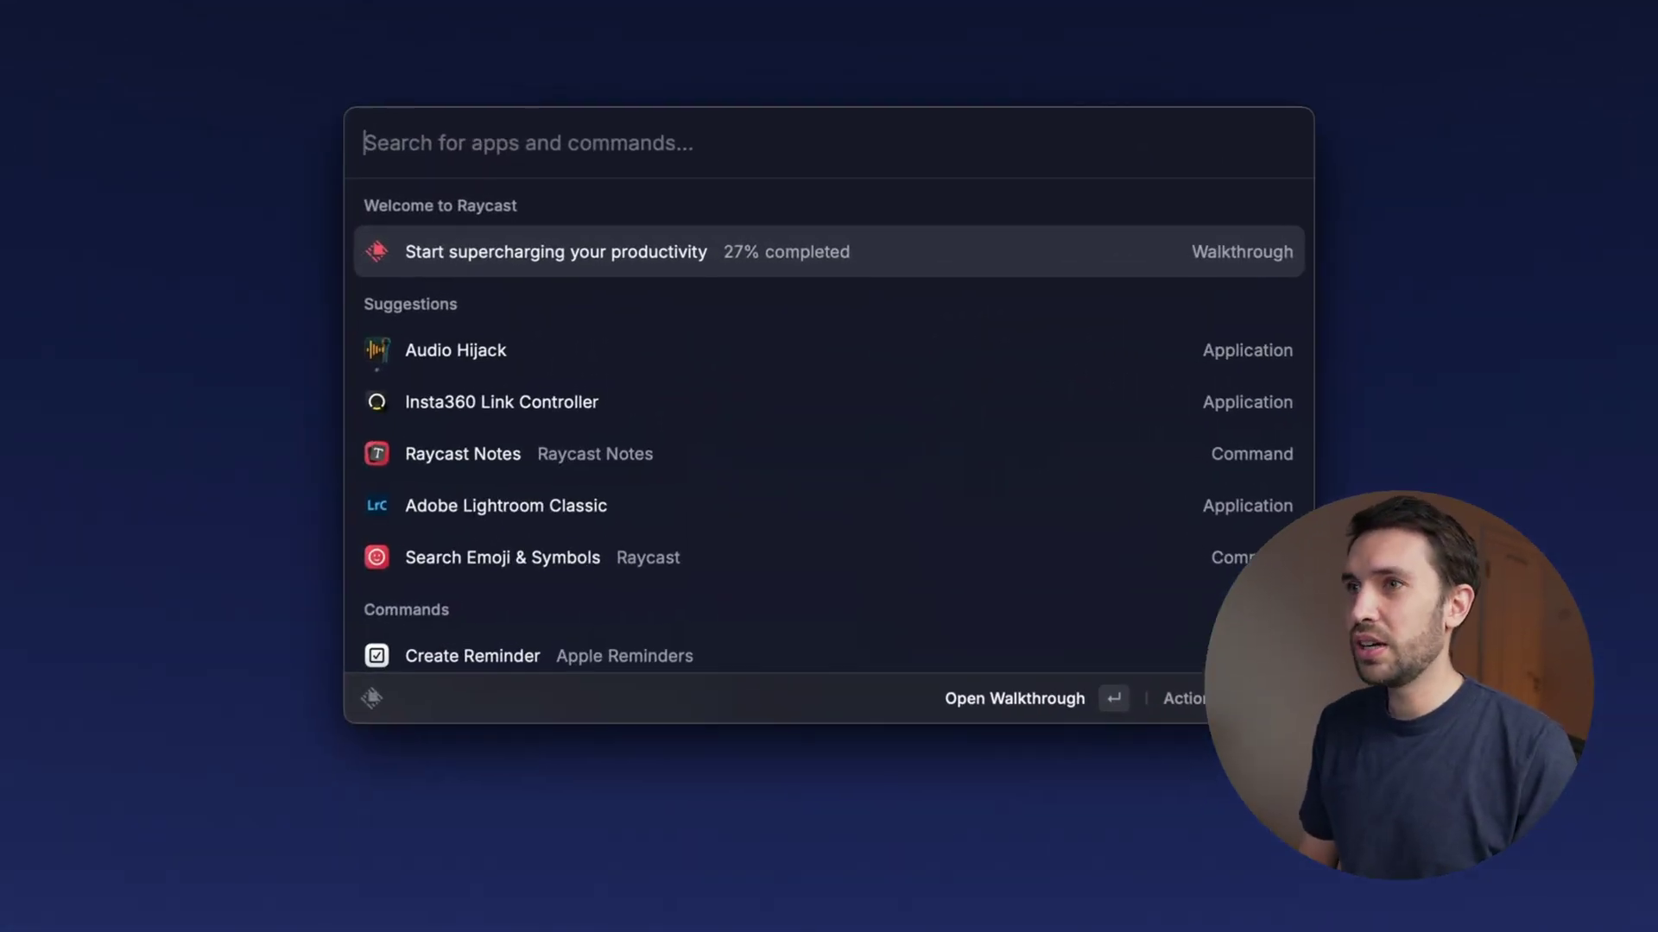
Search 'BA370' and open its Flight Tracker map and details
text(BA370)
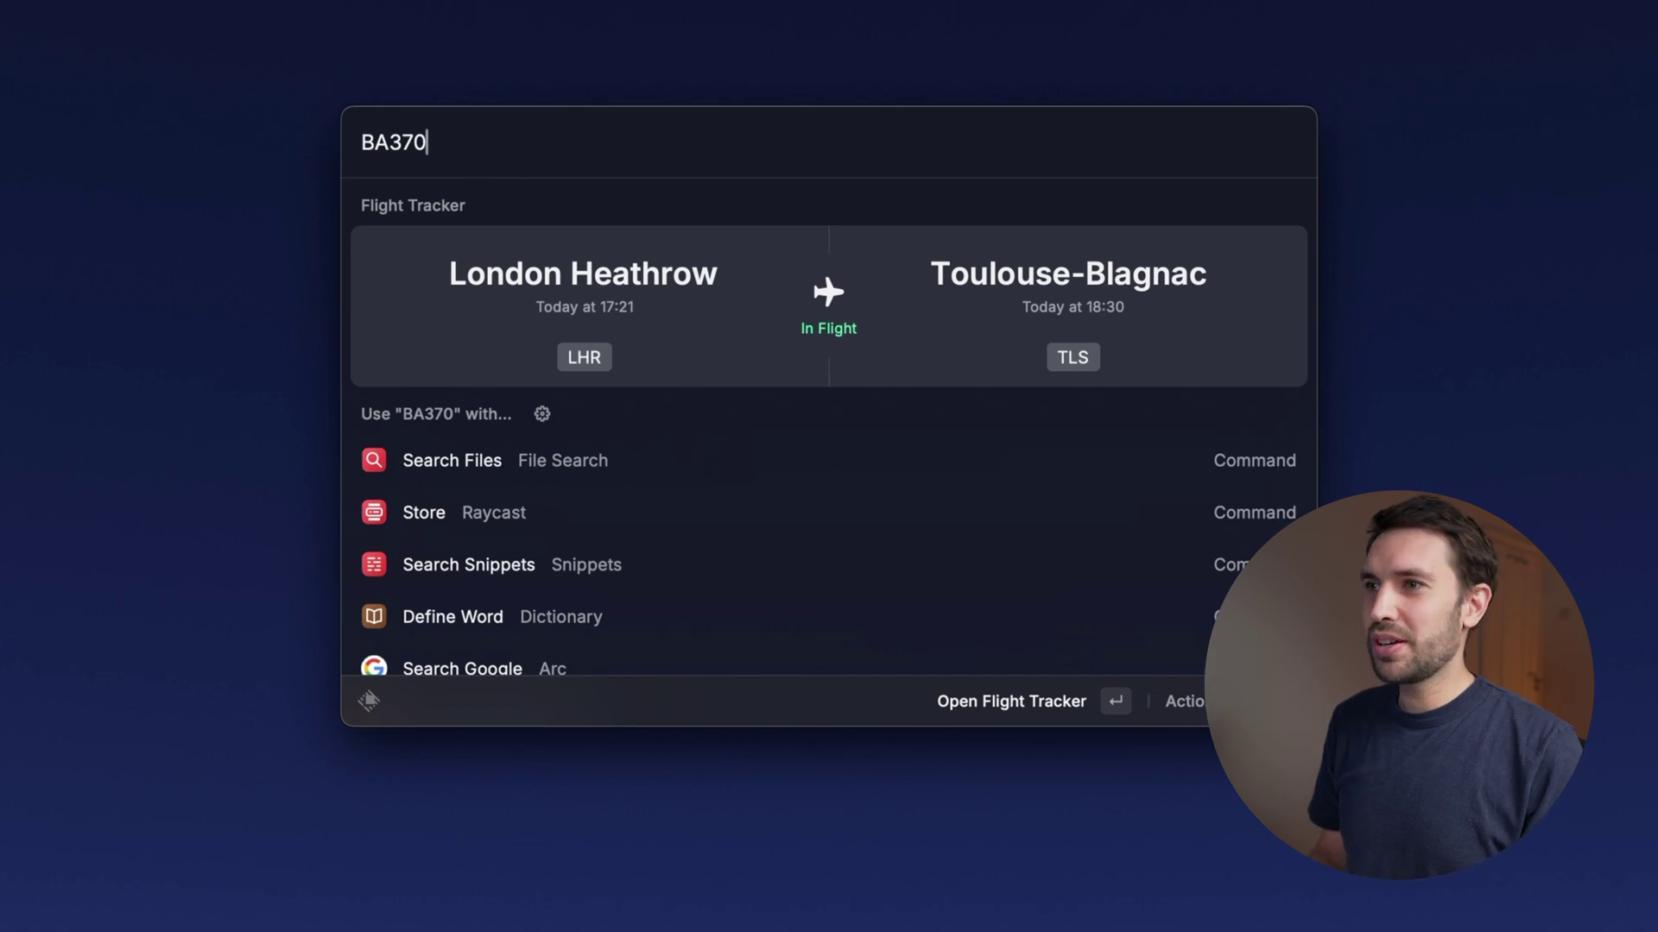
key(Return)
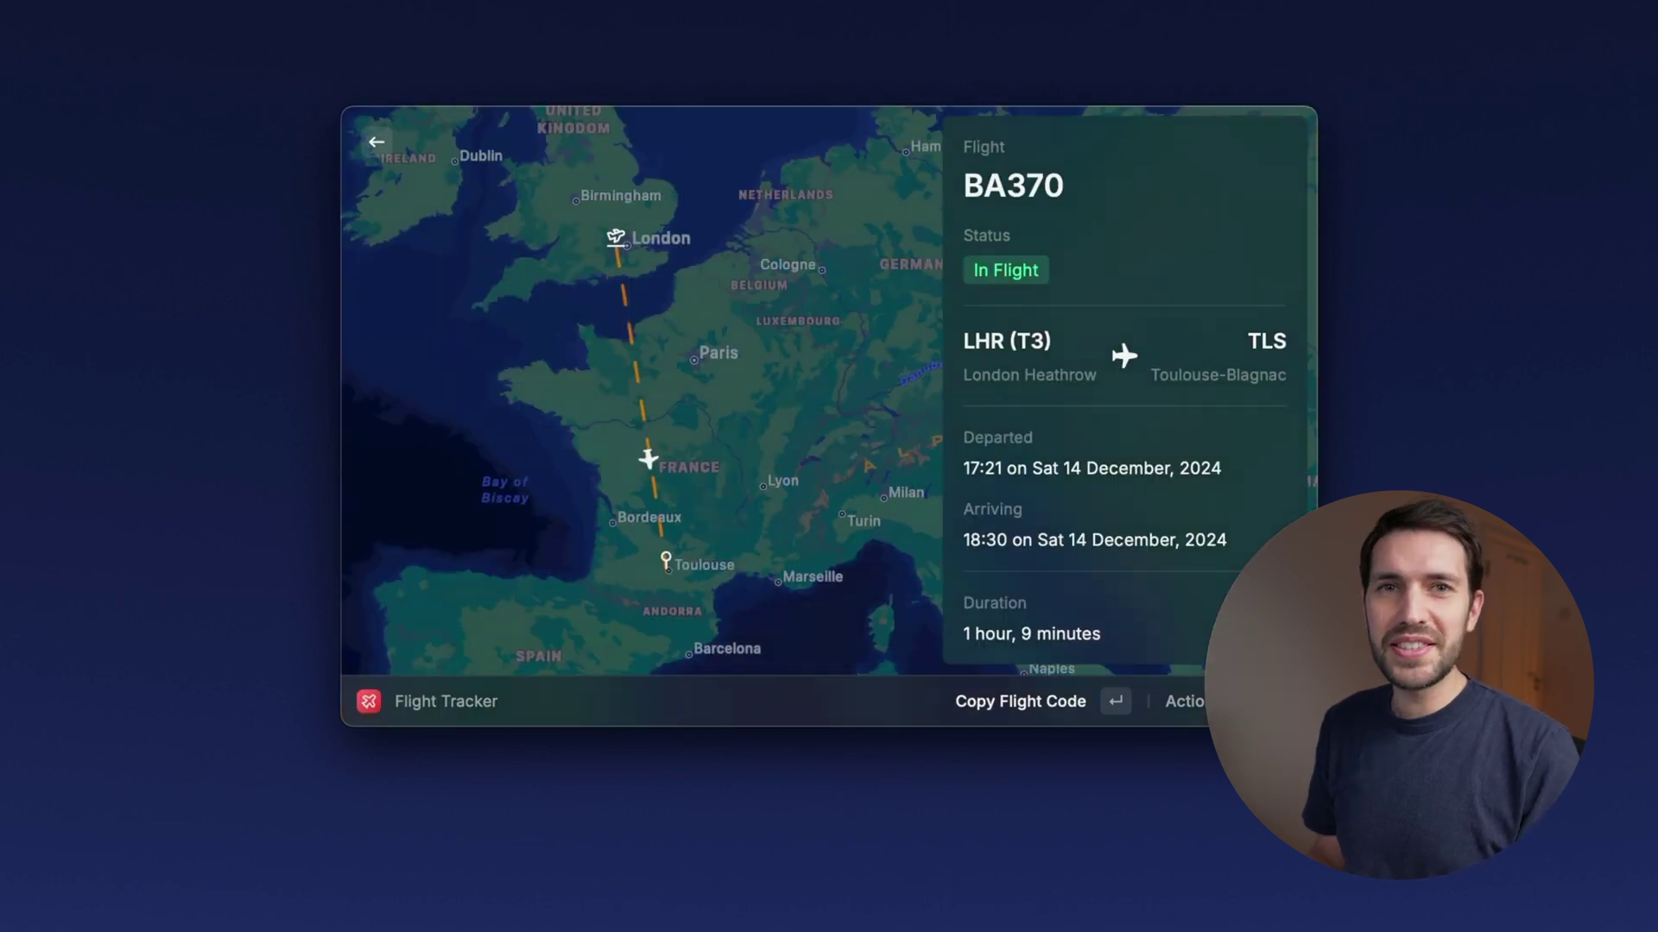